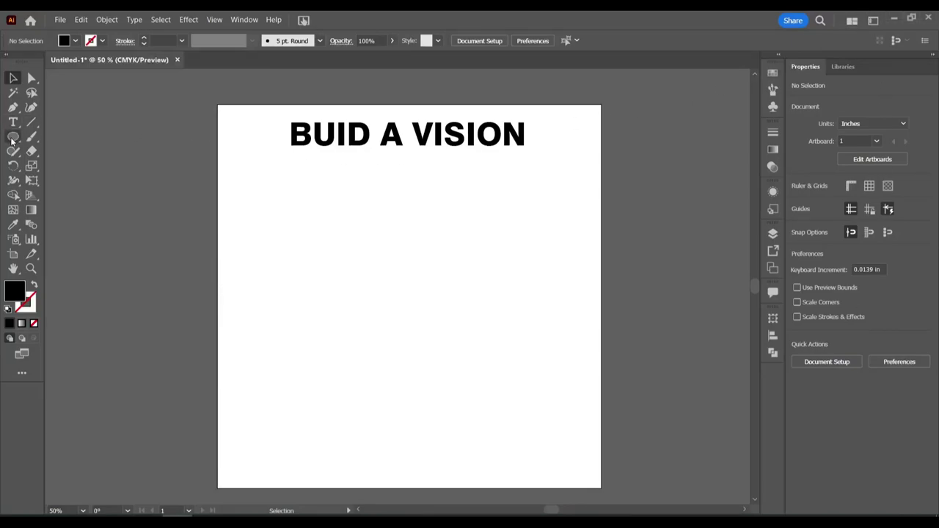
Draw an 8.051 × 3.4268 in black rectangle beneath the BUID A VISION headline and nudge it into place
left_click_drag(13, 139, 60, 137)
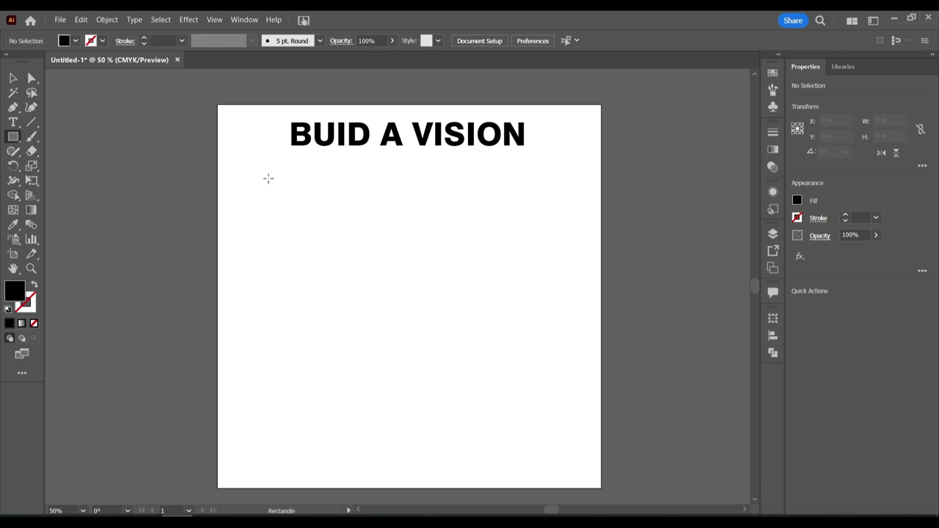
left_click_drag(261, 170, 523, 263)
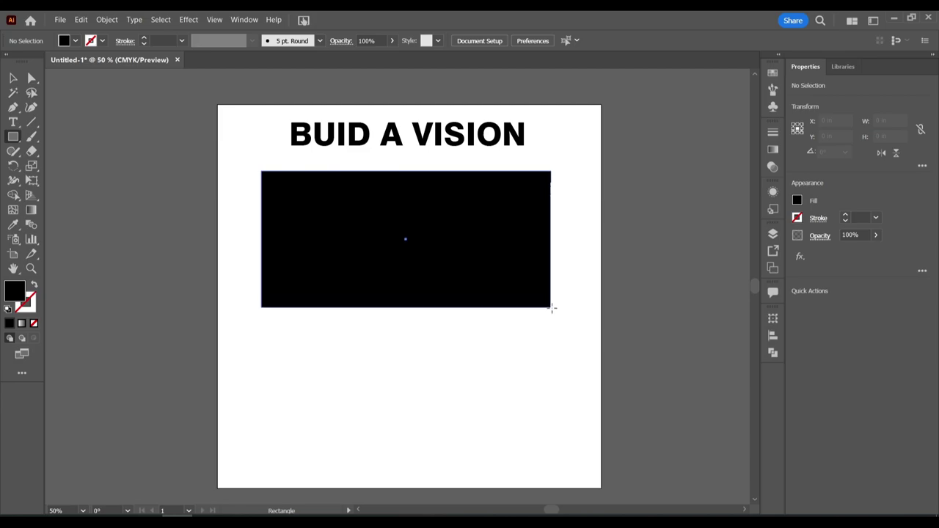
left_click_drag(523, 263, 571, 302)
left_click(13, 78)
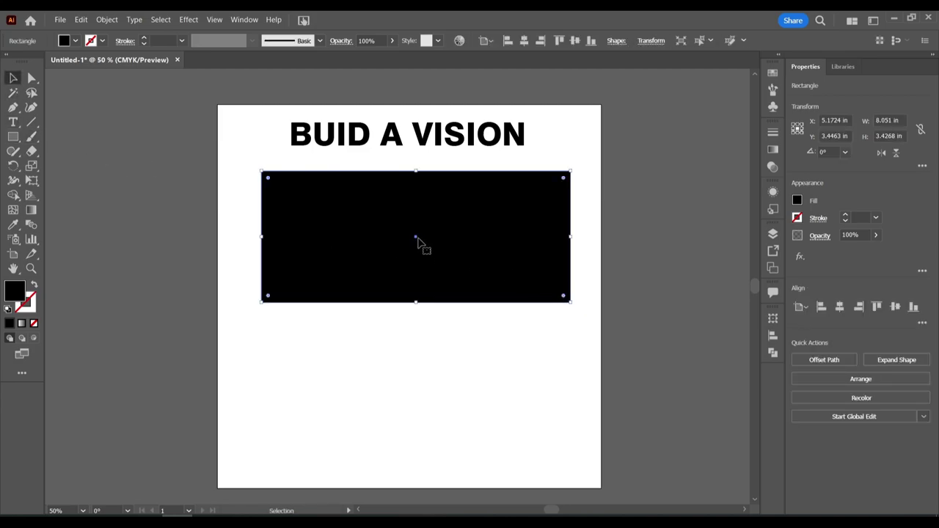
left_click_drag(416, 237, 413, 240)
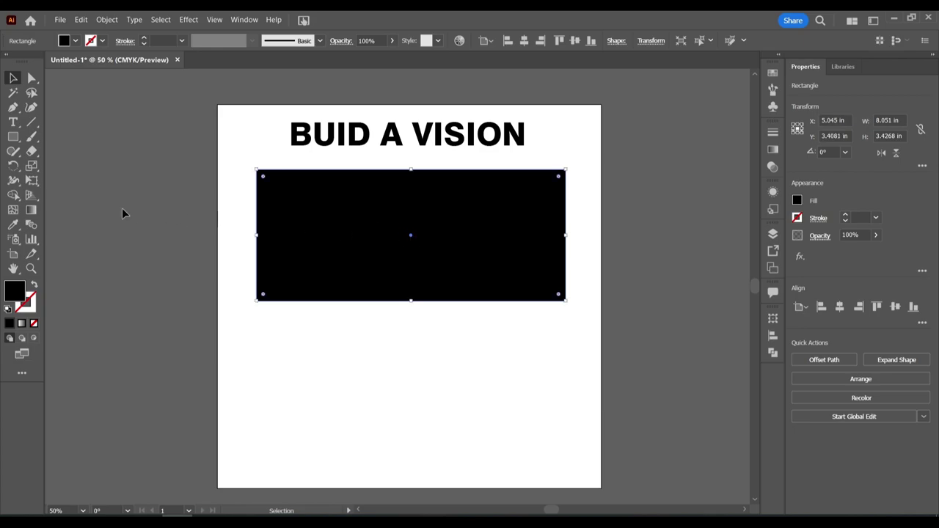
left_click(14, 139)
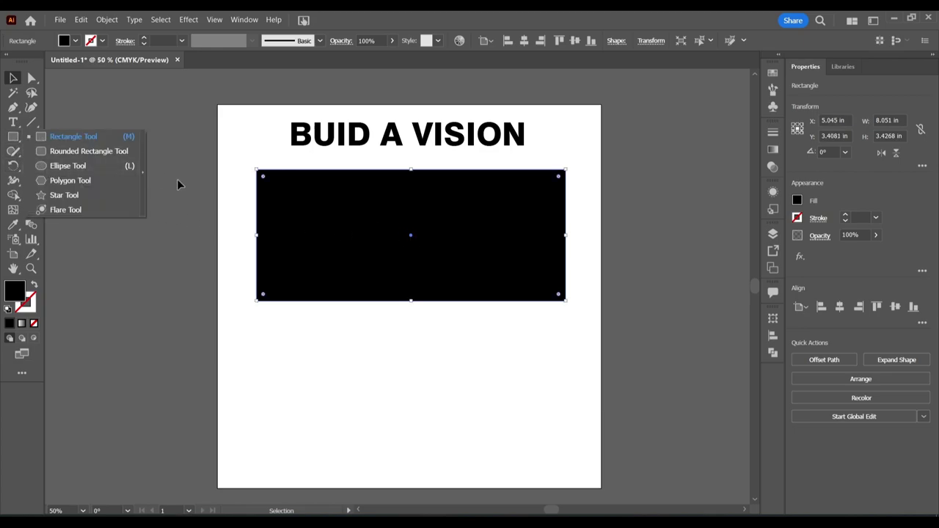
left_click(200, 257)
Draw a white-filled circle over the lower part of the black rectangle
left_click_drag(14, 139, 63, 164)
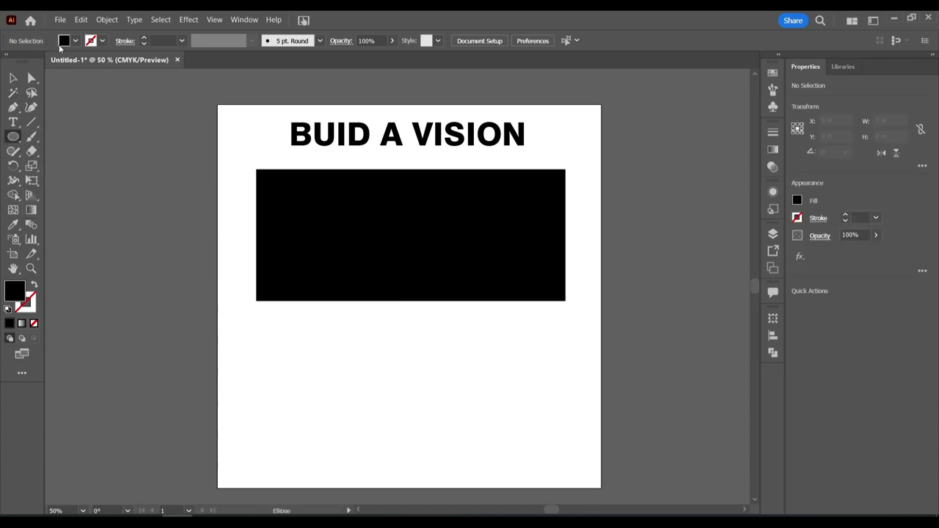
left_click(63, 41)
left_click(18, 60)
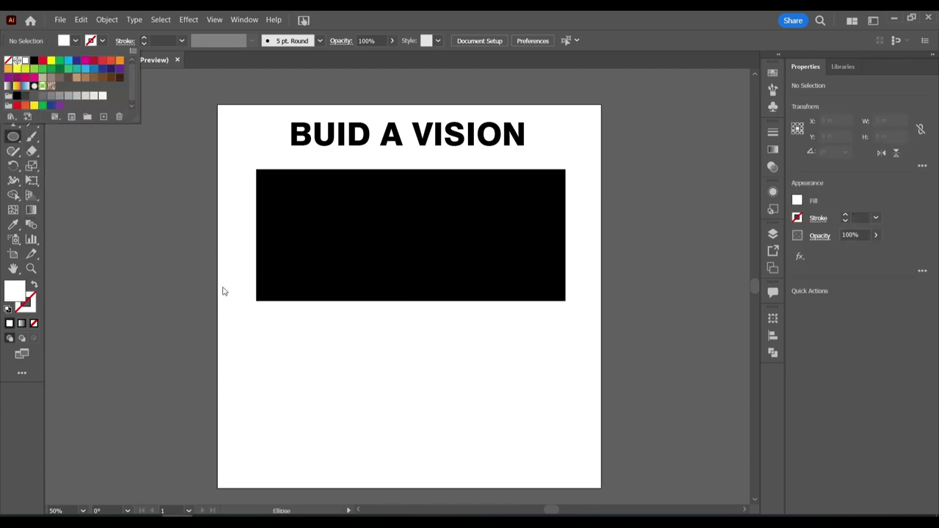
left_click(193, 246)
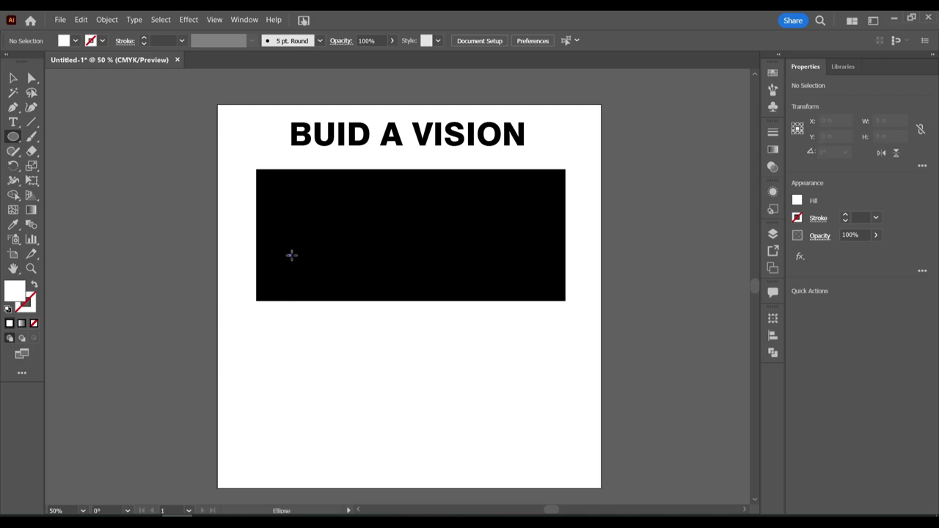
left_click_drag(291, 254, 538, 433)
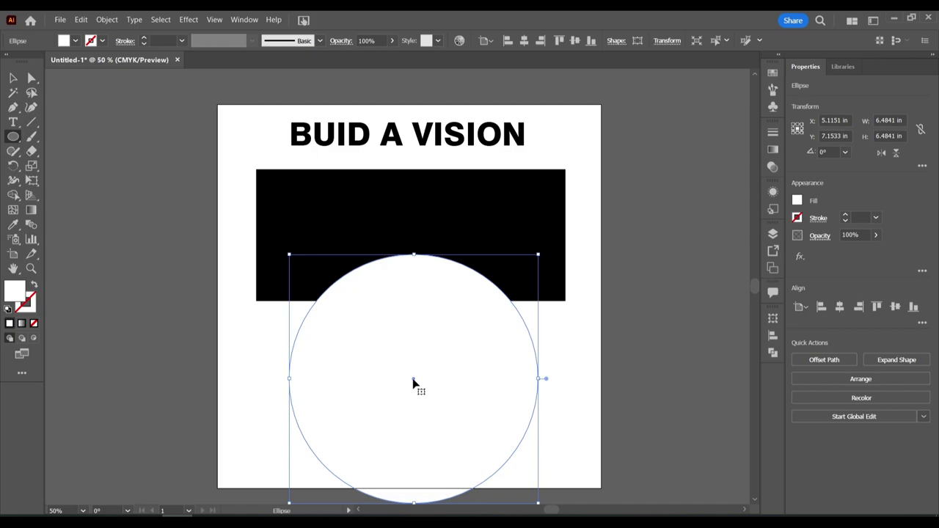
left_click_drag(413, 382, 406, 358)
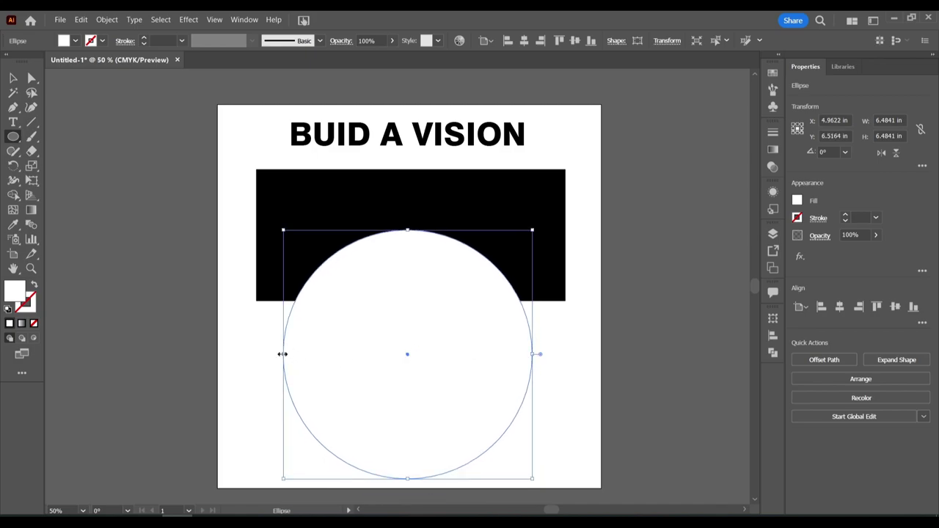
Widen the circle into an 8.879 × 6.4841 in ellipse
left_click_drag(282, 354, 244, 343)
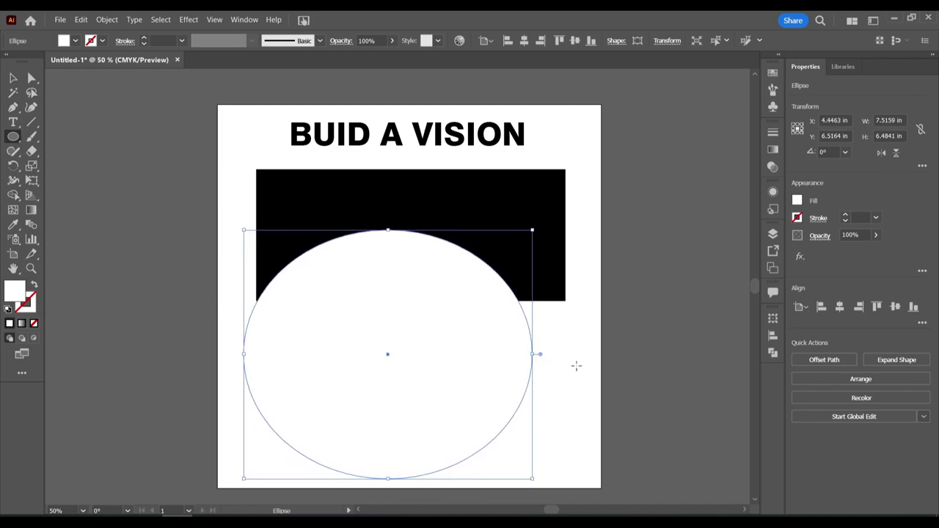
left_click_drag(533, 355, 582, 354)
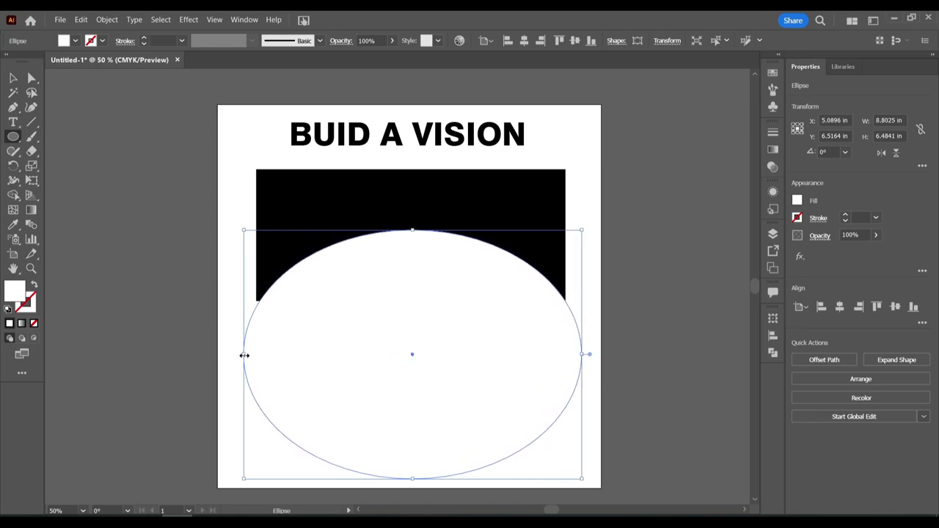
left_click_drag(244, 356, 242, 355)
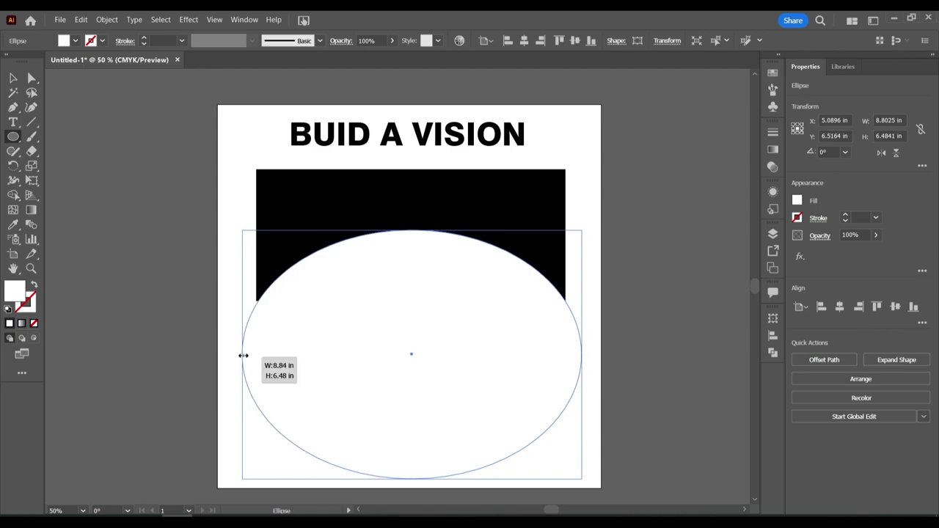
left_click(338, 318)
Select both the black rectangle and the white ellipse together
left_click(188, 268)
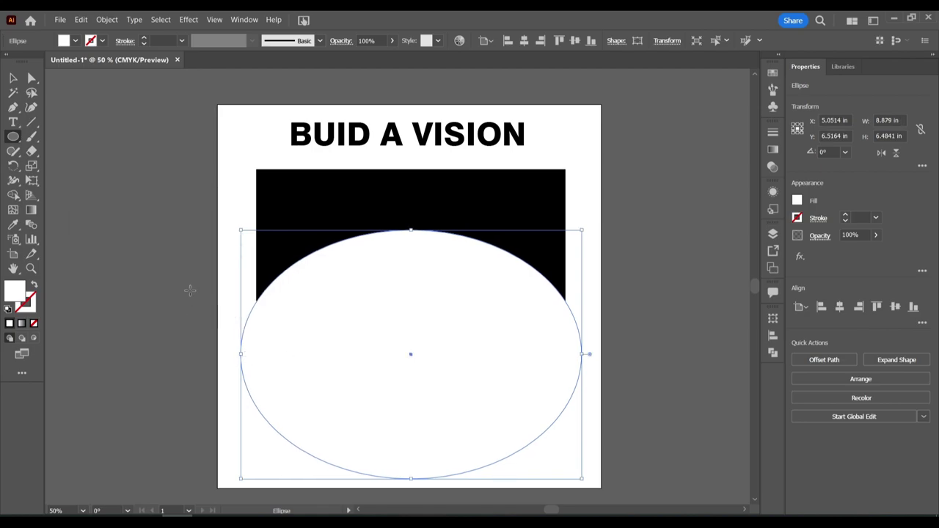
left_click(189, 290)
left_click(186, 271)
left_click(13, 78)
left_click(130, 231)
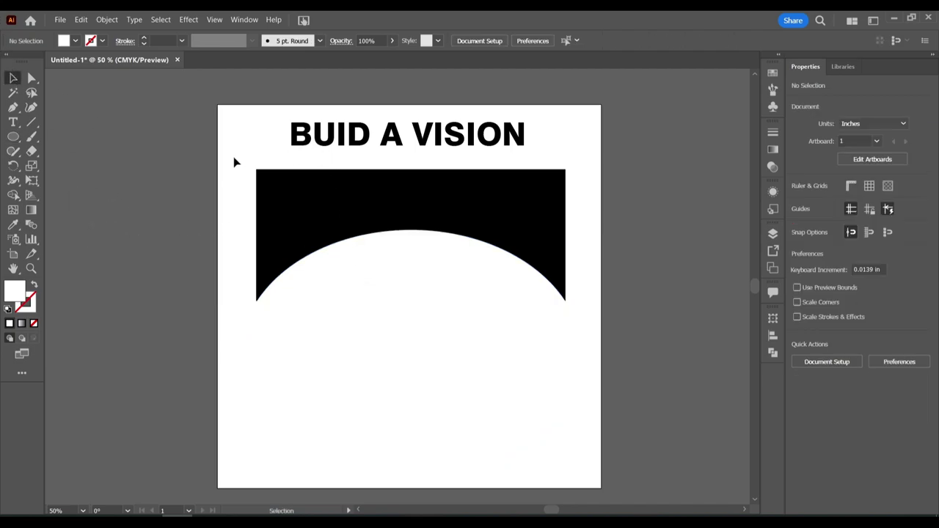
left_click_drag(235, 159, 602, 477)
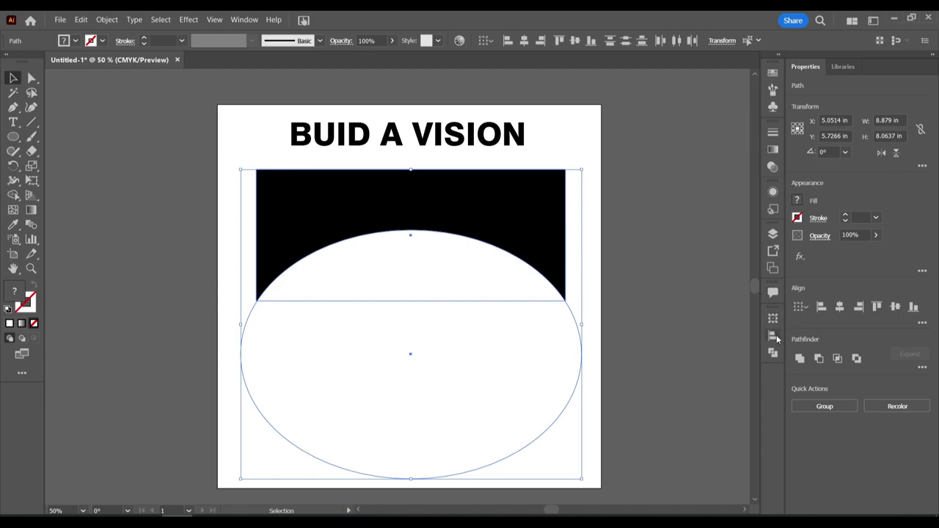
Subtract the ellipse from the rectangle with Pathfinder Minus Front, then deselect
left_click(776, 354)
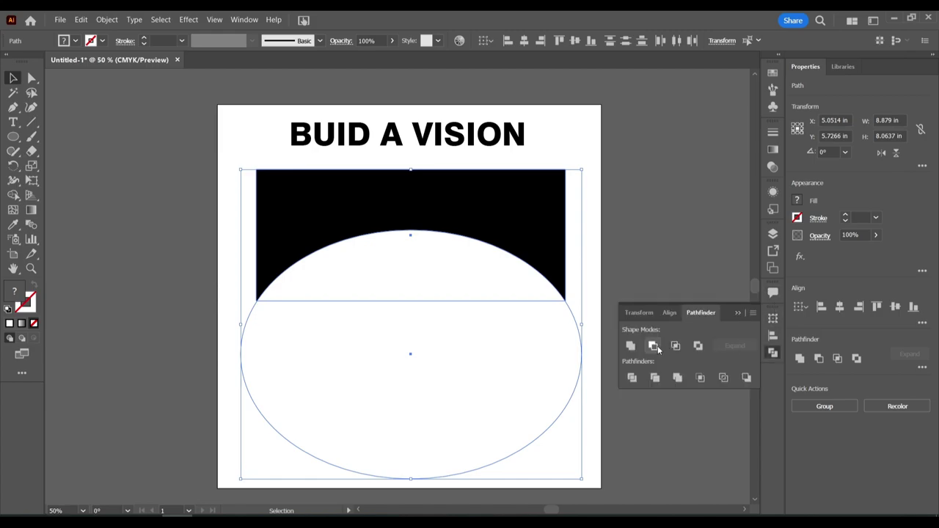
left_click(656, 345)
left_click(738, 313)
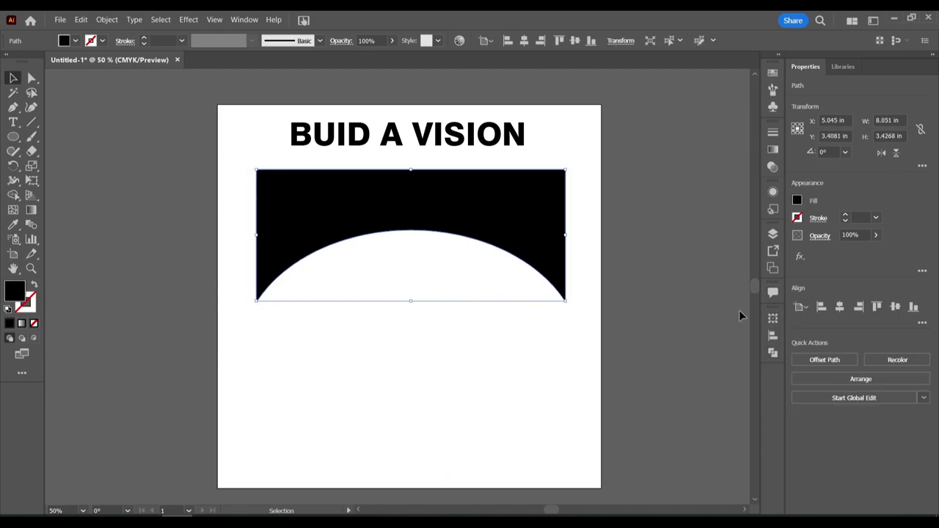
left_click(693, 268)
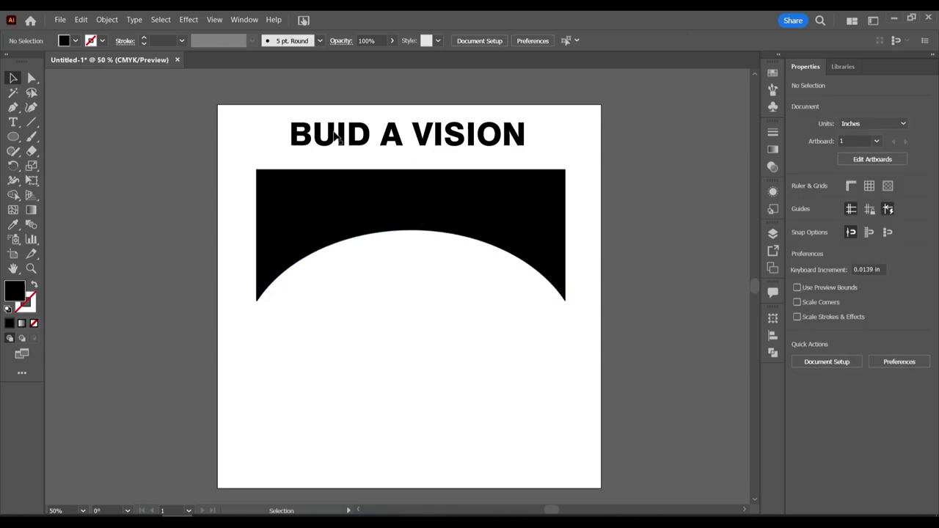
Move the BUID A VISION headline under the arch, scale it to about 77 pt, and stretch it taller
left_click(464, 149)
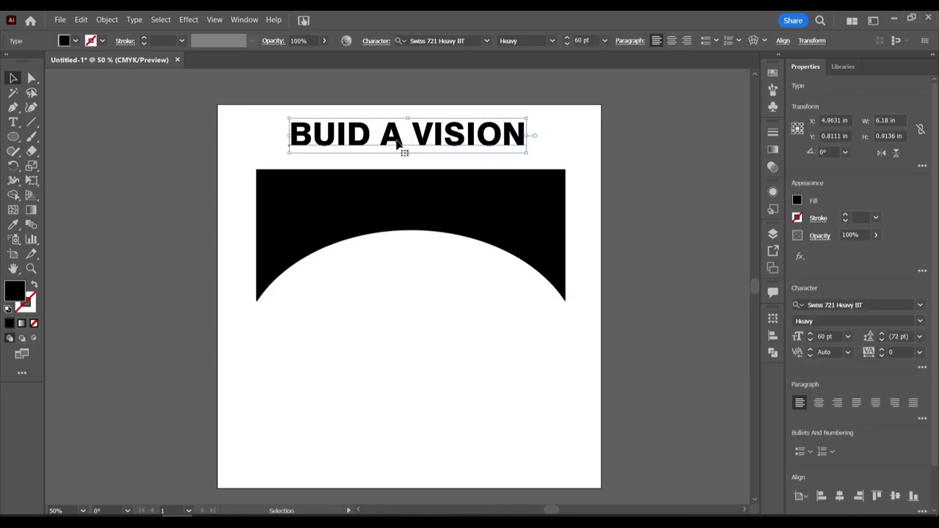
left_click_drag(400, 143, 411, 367)
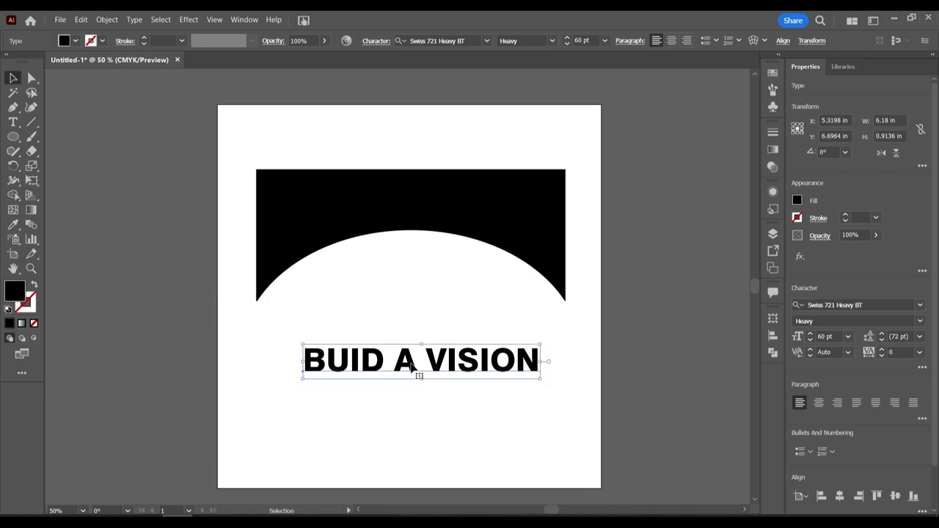
mouse_move(301, 381)
left_mouse_down()
mouse_move(139, 455)
mouse_move(381, 365)
mouse_move(394, 325)
left_mouse_up()
left_click_drag(217, 345, 229, 340)
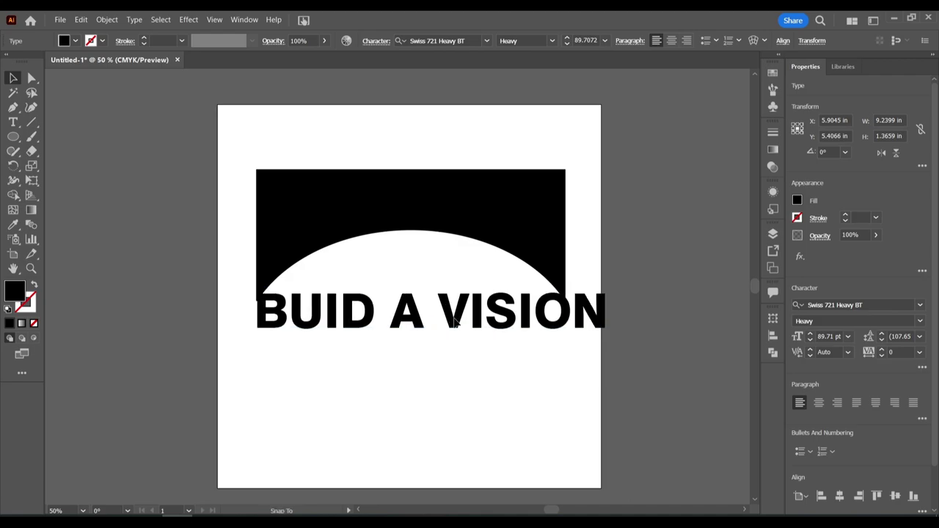
left_click_drag(474, 323, 453, 327)
left_click_drag(245, 345, 296, 334)
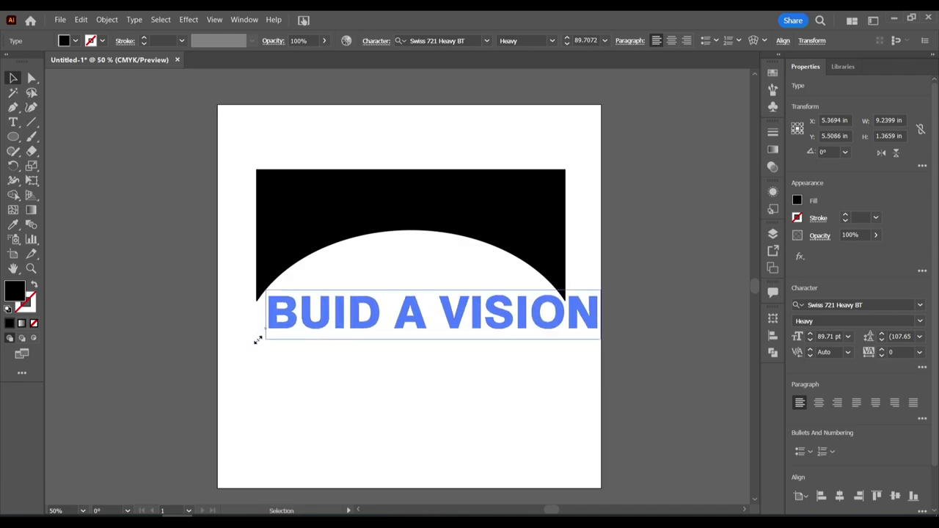
left_click_drag(422, 320, 390, 319)
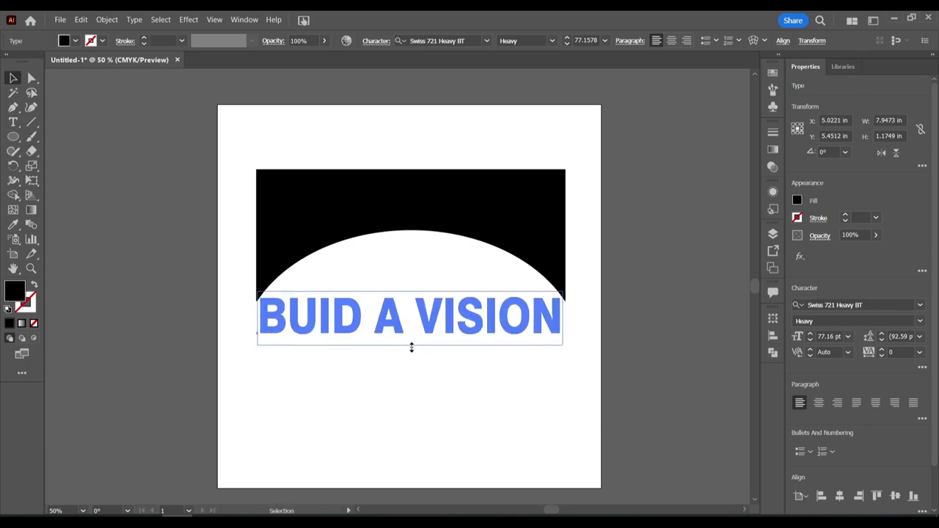
left_click_drag(410, 337, 410, 356)
left_click(413, 390)
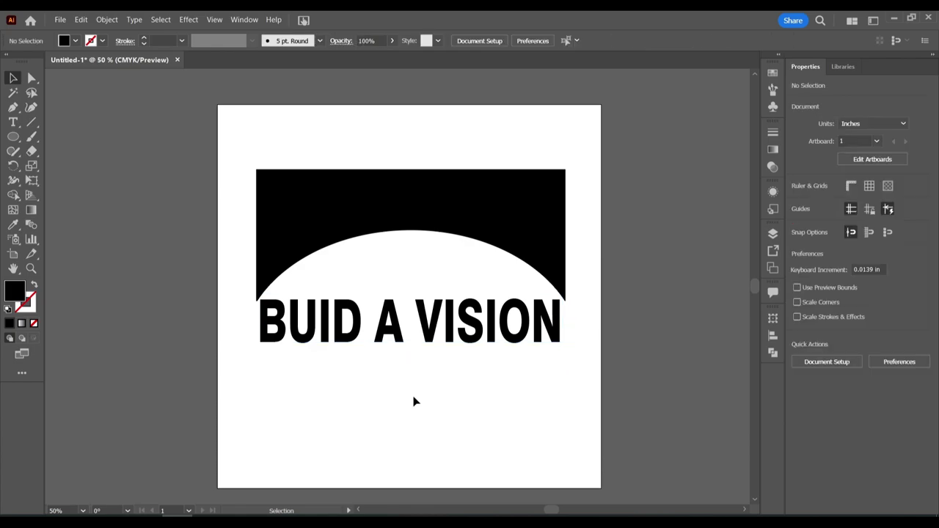
left_click_drag(250, 173, 574, 416)
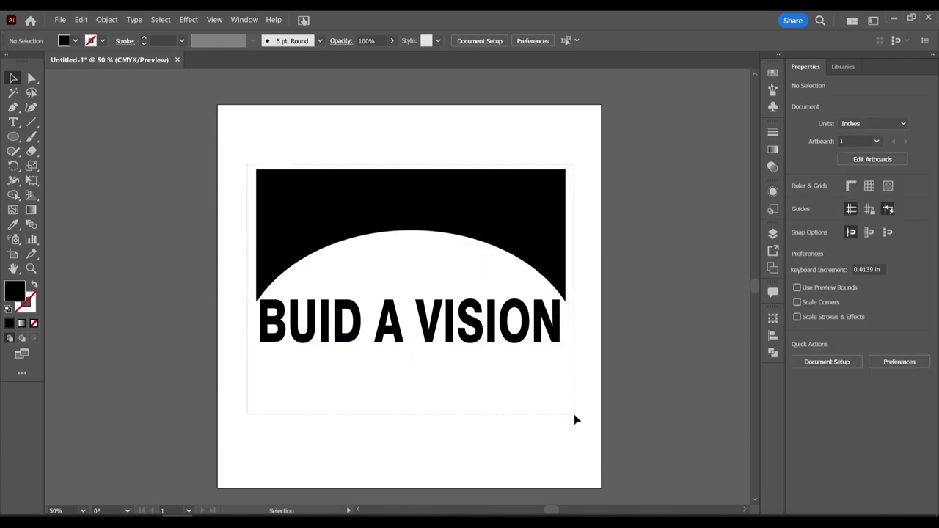
left_click(657, 364)
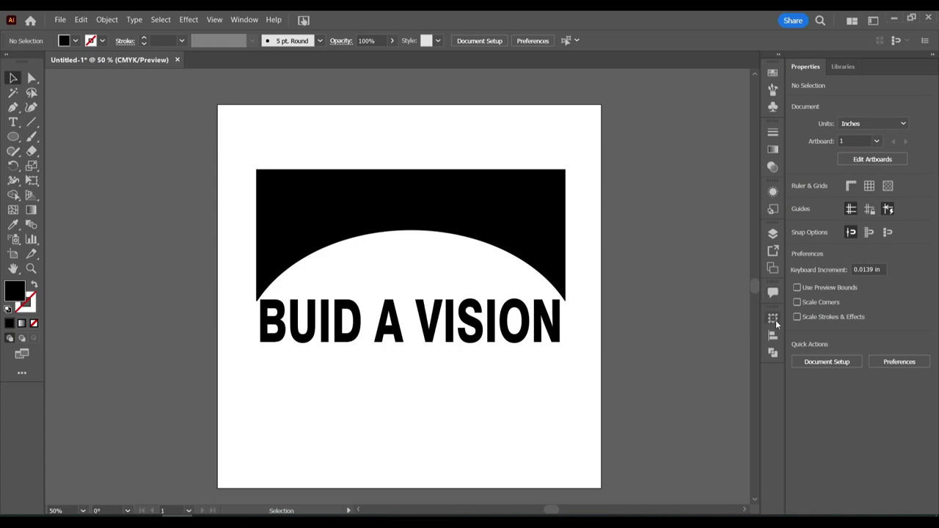
left_click(773, 233)
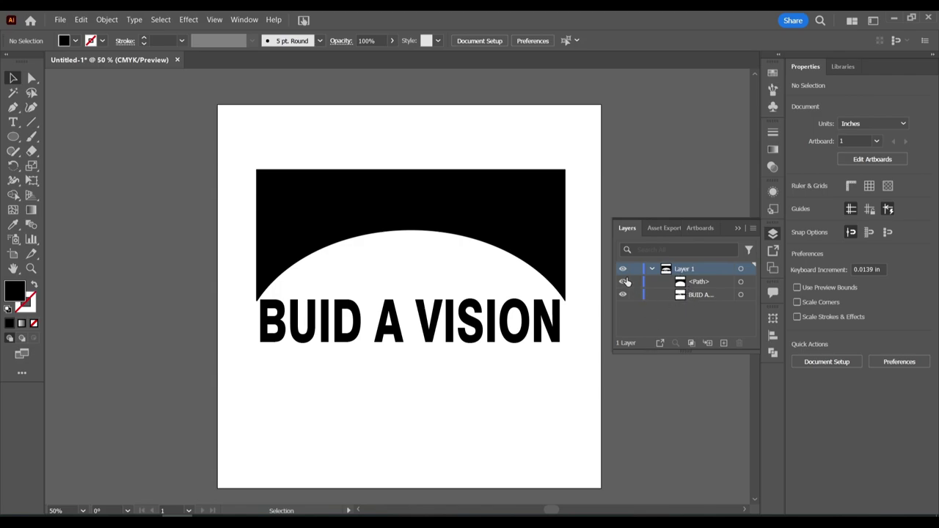
left_click(738, 228)
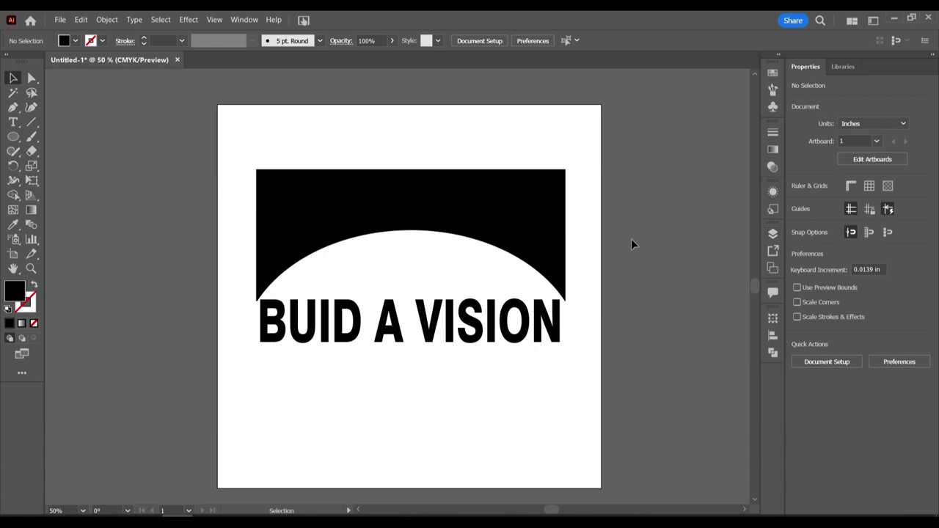
Warp the BUID A VISION text into the arc shape with Envelope Distort > Make with Top Object
left_click_drag(356, 85, 579, 389)
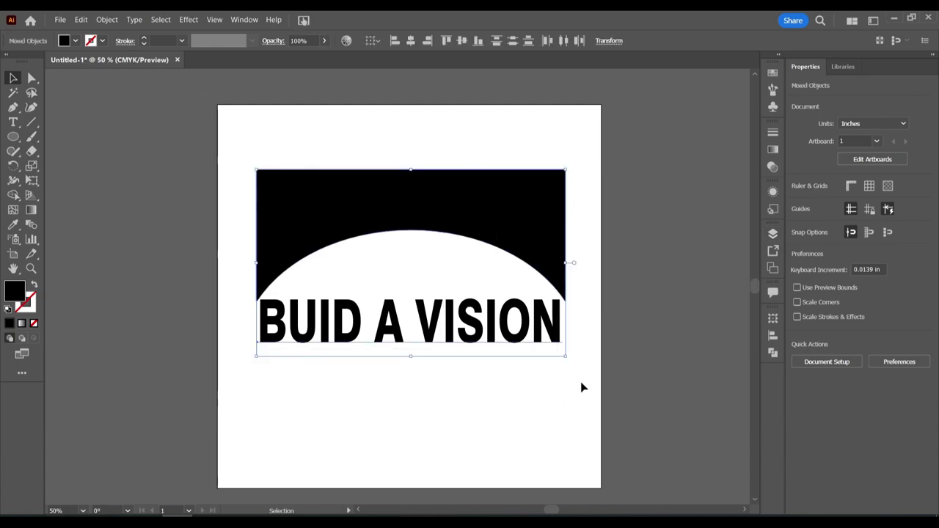
left_click(106, 19)
mouse_move(137, 355)
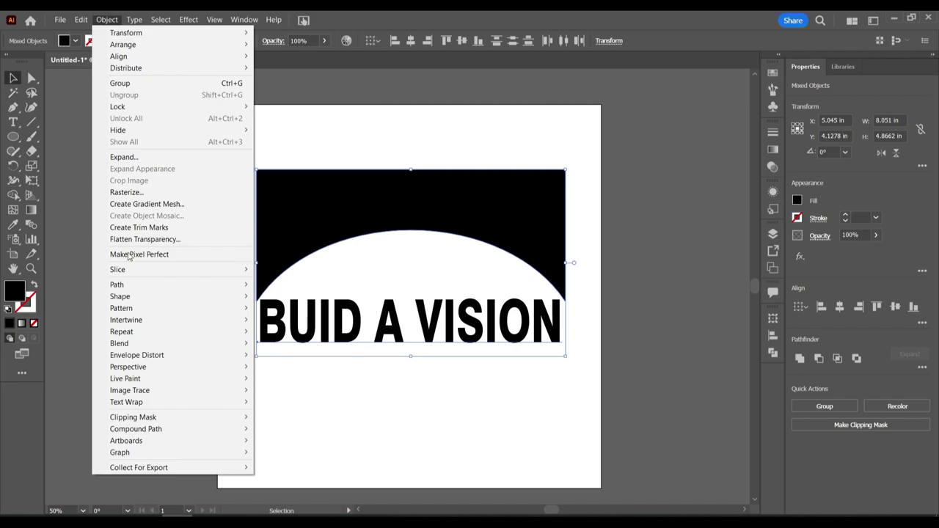
left_click(306, 379)
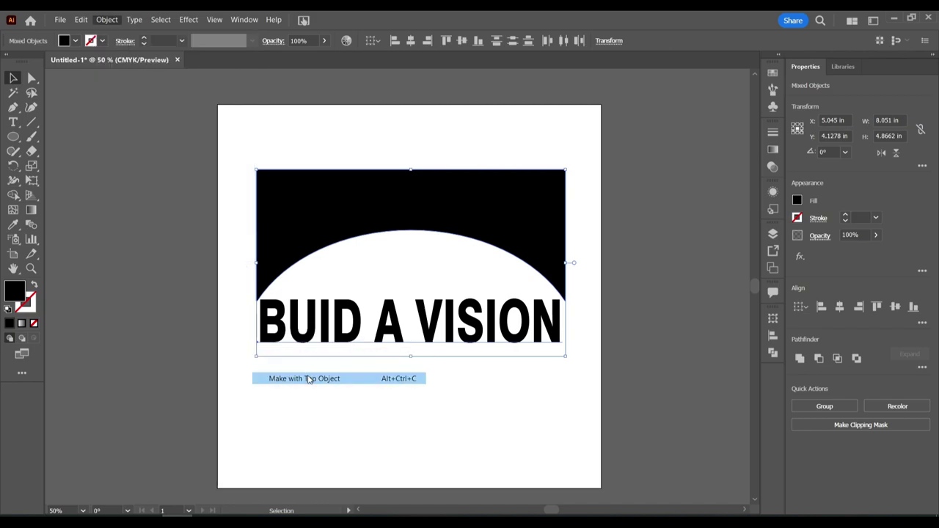
left_click(309, 380)
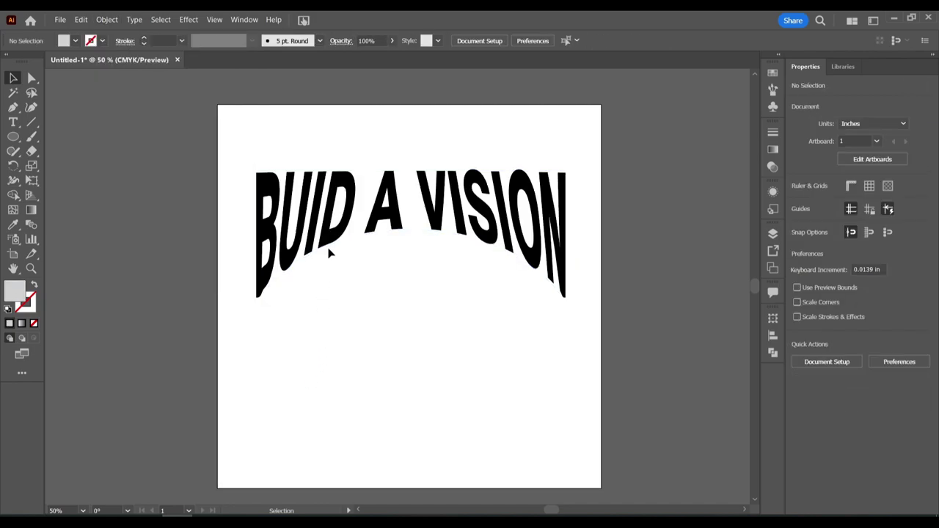
Move the arched headline up near the top of the artboard
left_click_drag(396, 227, 394, 178)
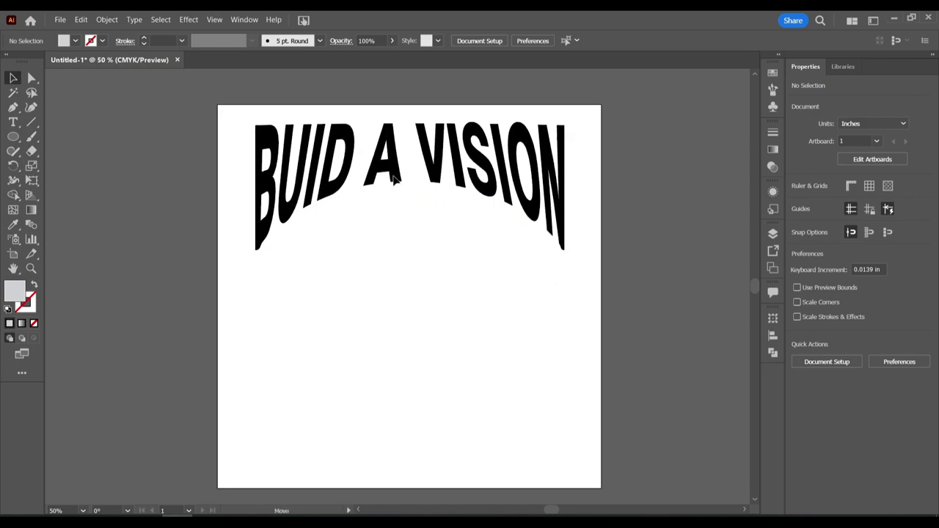
left_click(398, 314)
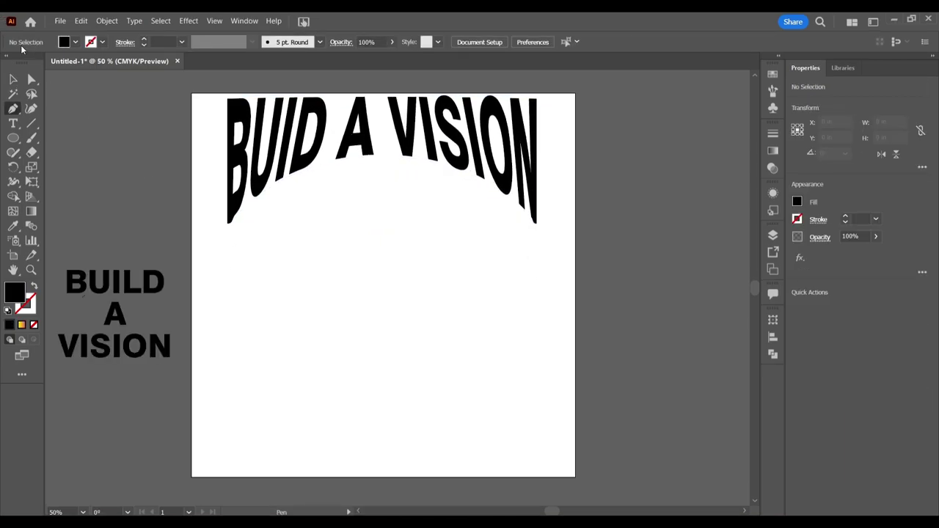
left_click(13, 78)
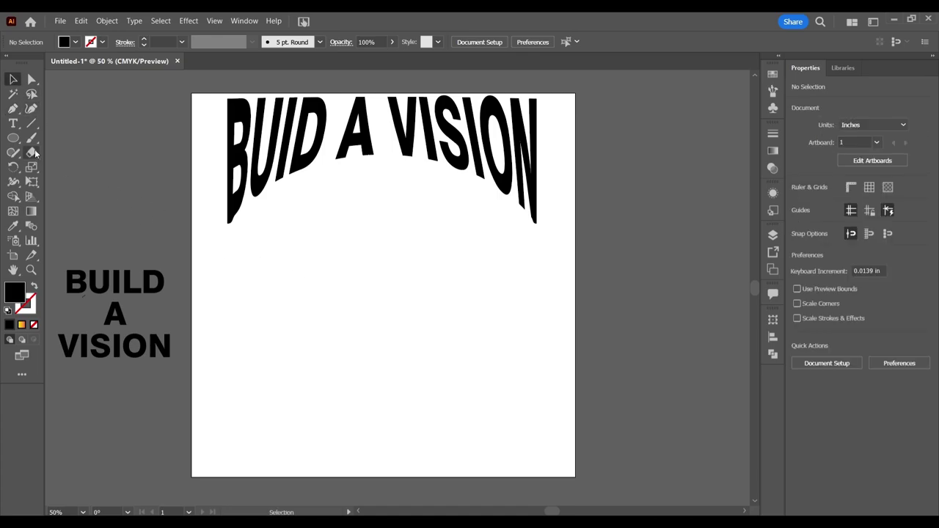
left_click(13, 138)
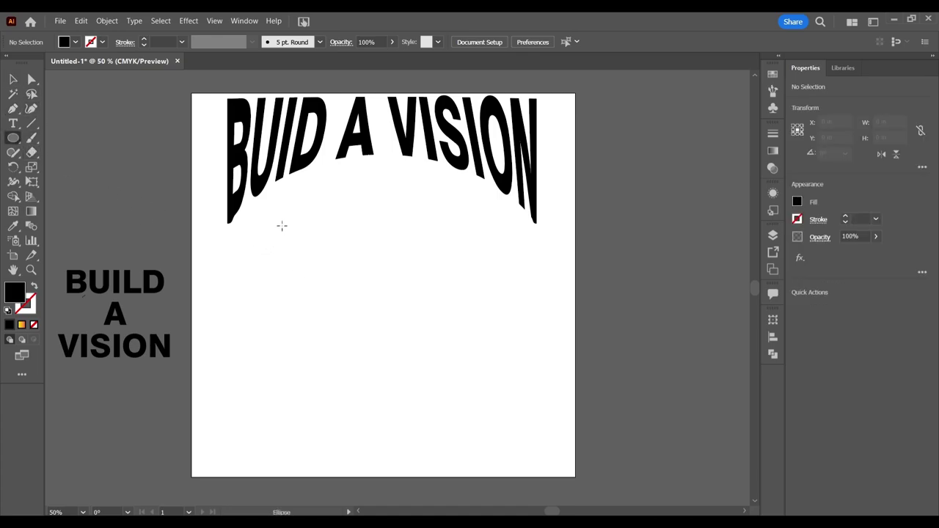
Draw a 5.6051 in circle centred below the arched headline
left_click_drag(282, 225, 484, 433)
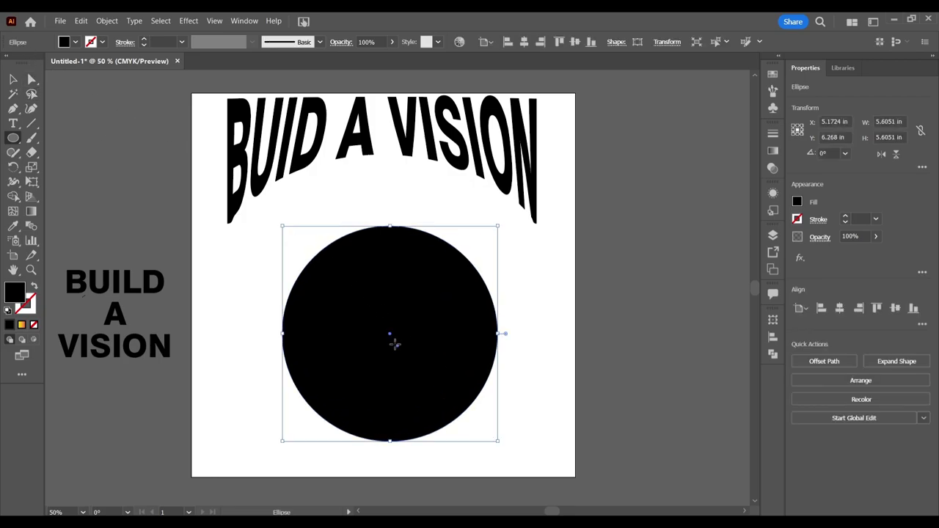
mouse_move(386, 339)
left_mouse_down()
mouse_move(392, 344)
mouse_move(369, 317)
left_mouse_up()
key("ctrl+z")
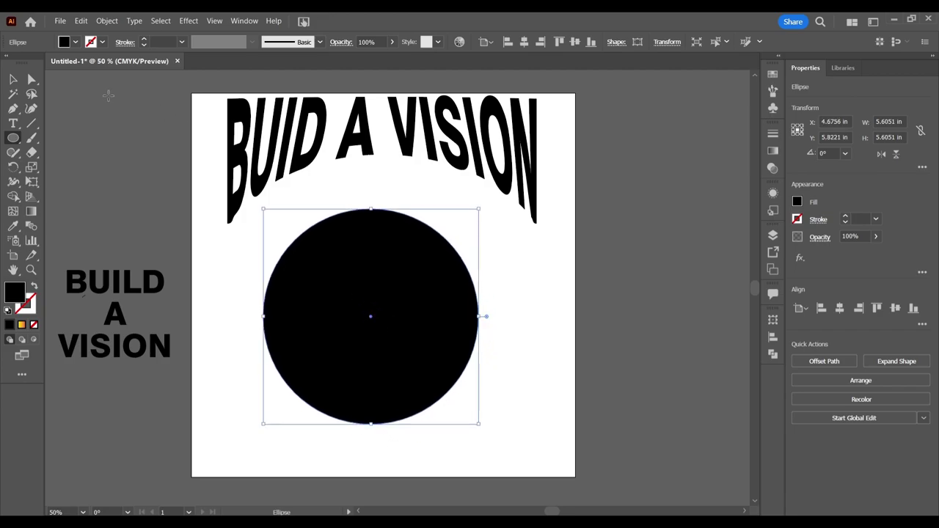
Fill the circle with a grey swatch and deselect it
left_click(64, 44)
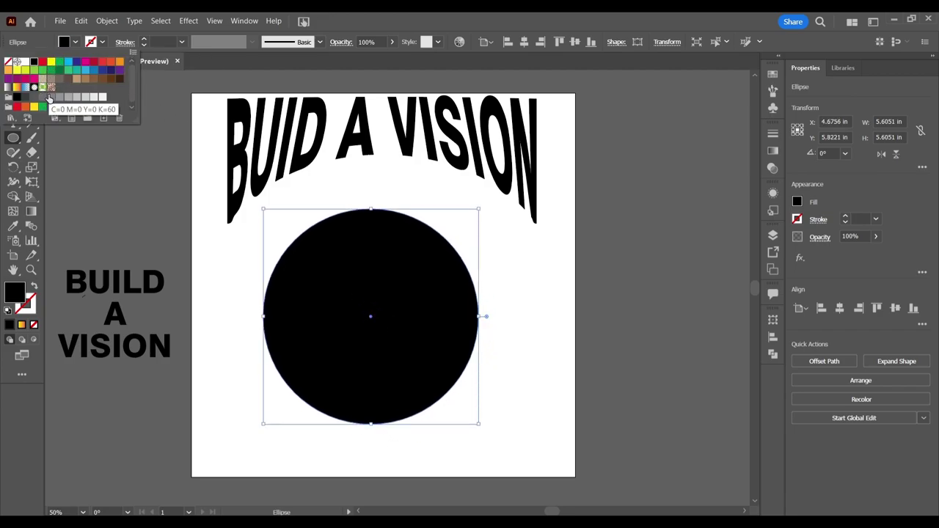
left_click(51, 98)
key("Escape")
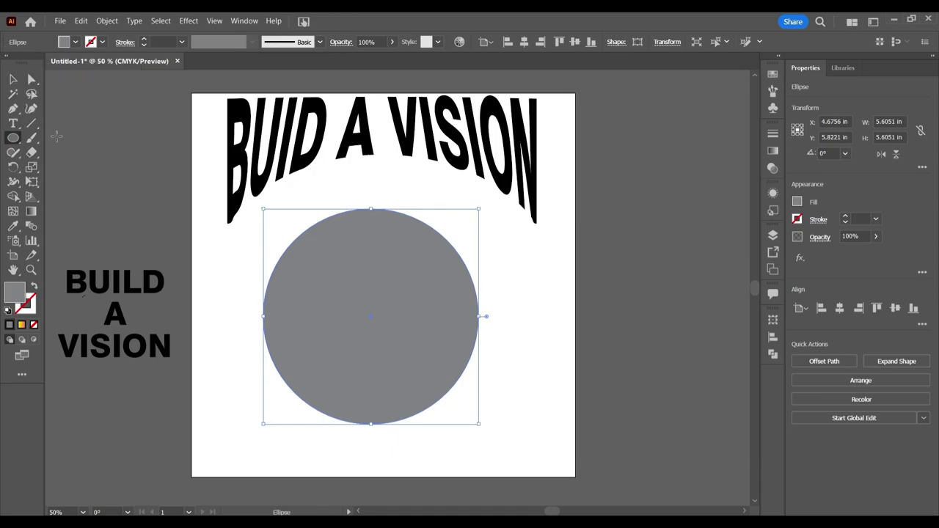
key("v")
left_click(72, 118)
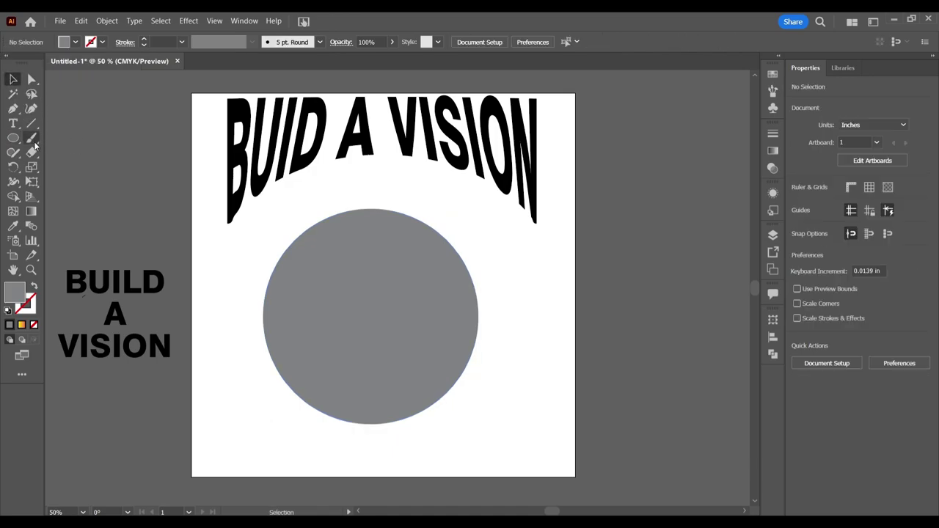
left_click(15, 109)
Set the fill to black and start a pen path curving across the circle's upper part
left_click(63, 42)
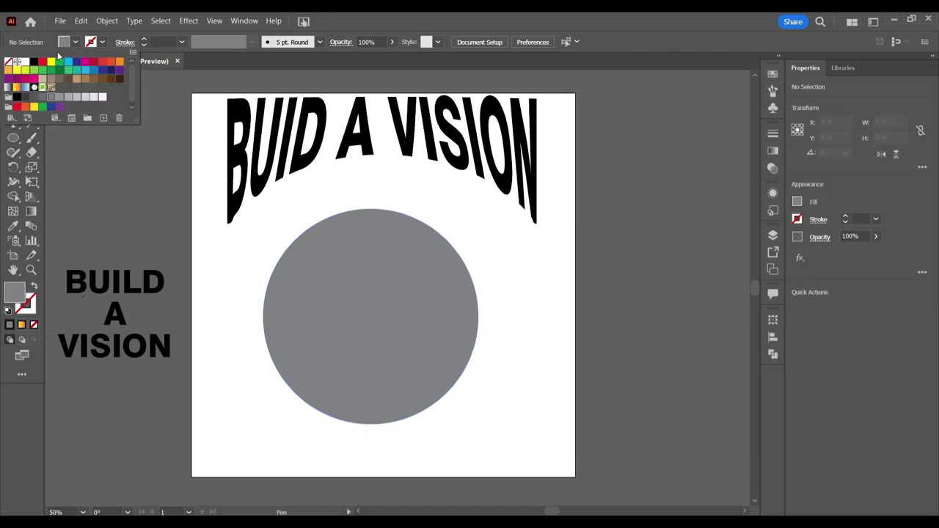
left_click(16, 98)
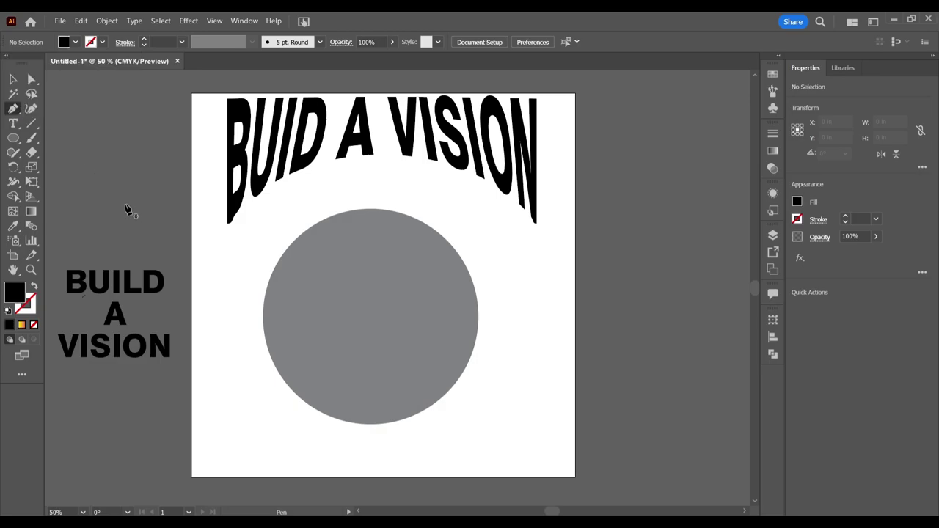
left_click(241, 277)
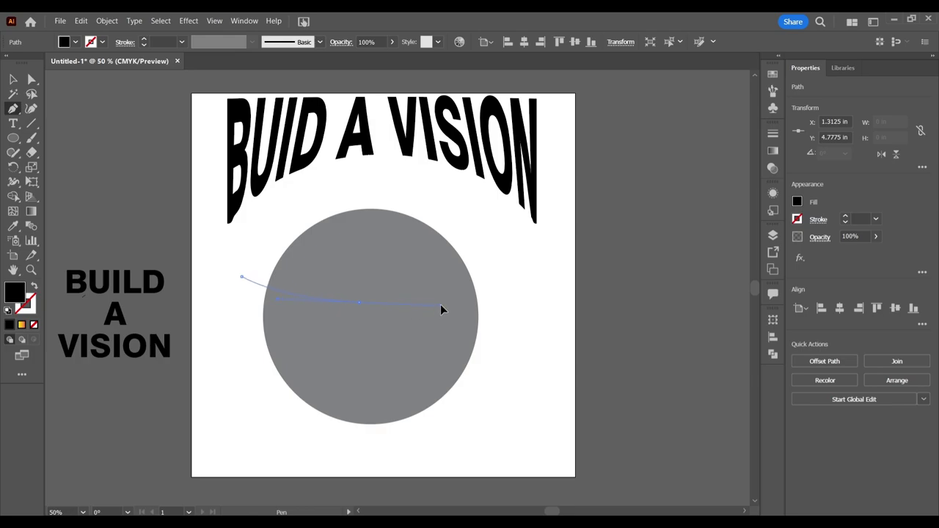
left_click_drag(453, 287, 453, 285)
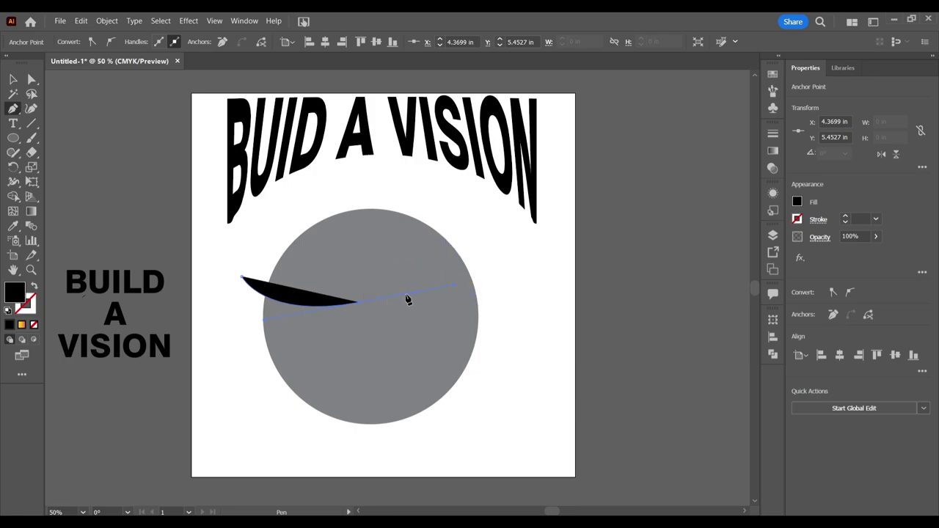
key("ctrl+z")
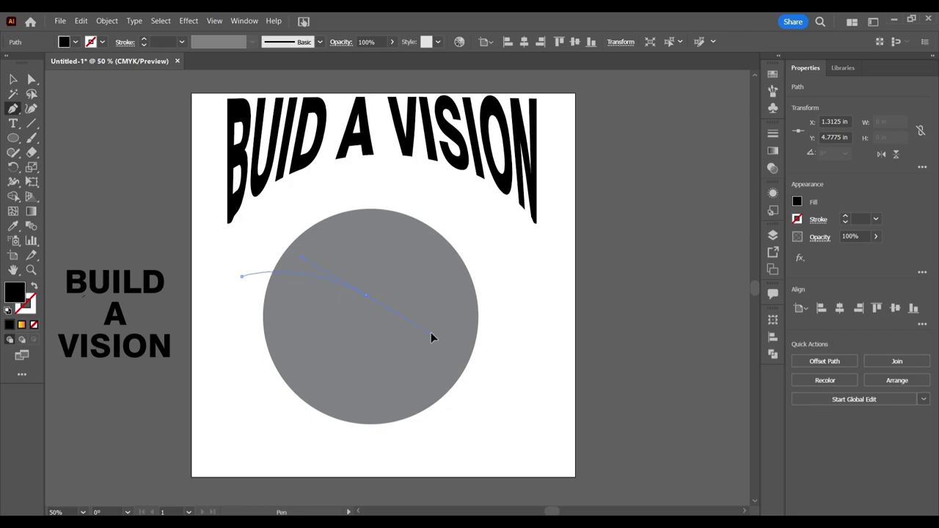
left_click_drag(455, 342, 455, 341)
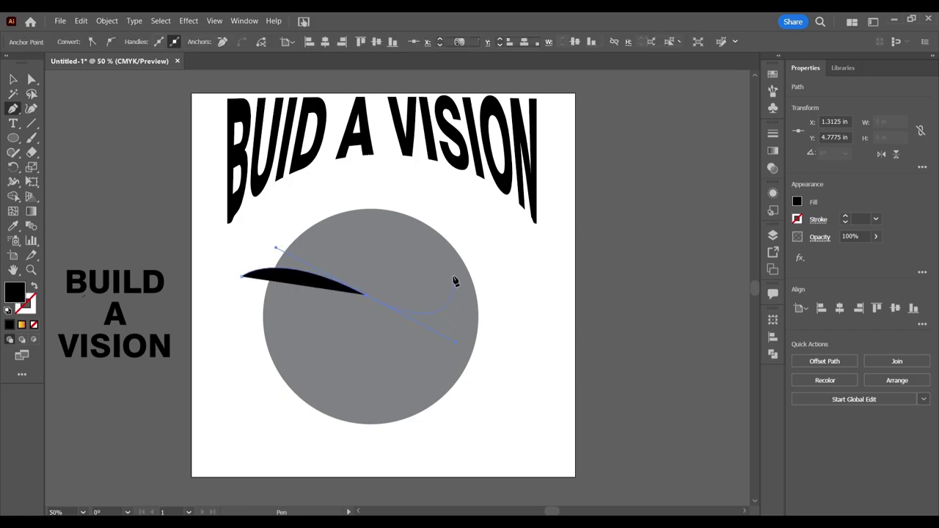
Add anchors above the circle and close the black cap shape at its start point
left_click_drag(488, 239, 494, 227)
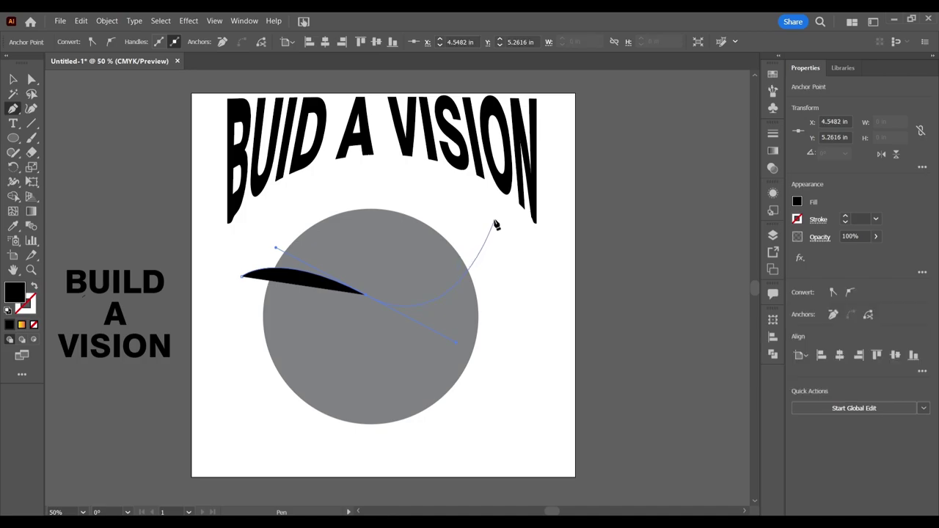
left_click(496, 219)
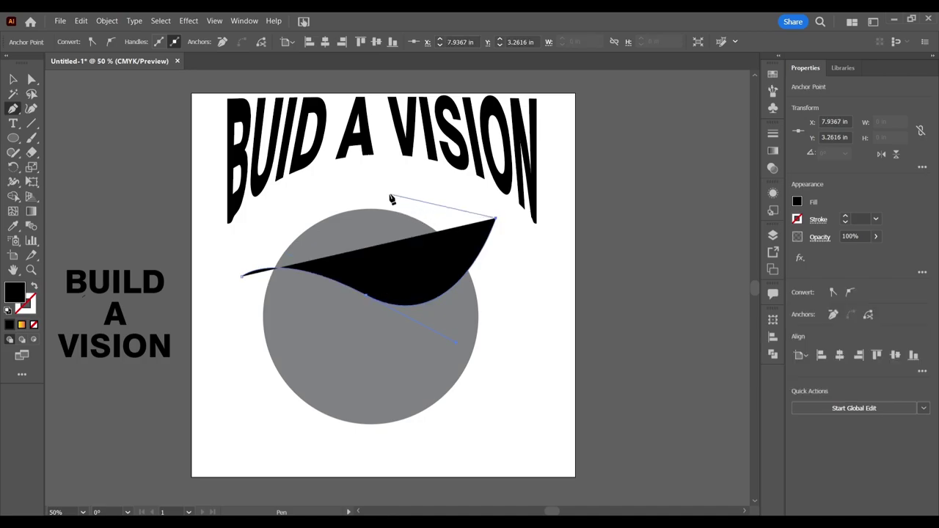
left_click_drag(389, 194, 342, 211)
left_click(292, 217)
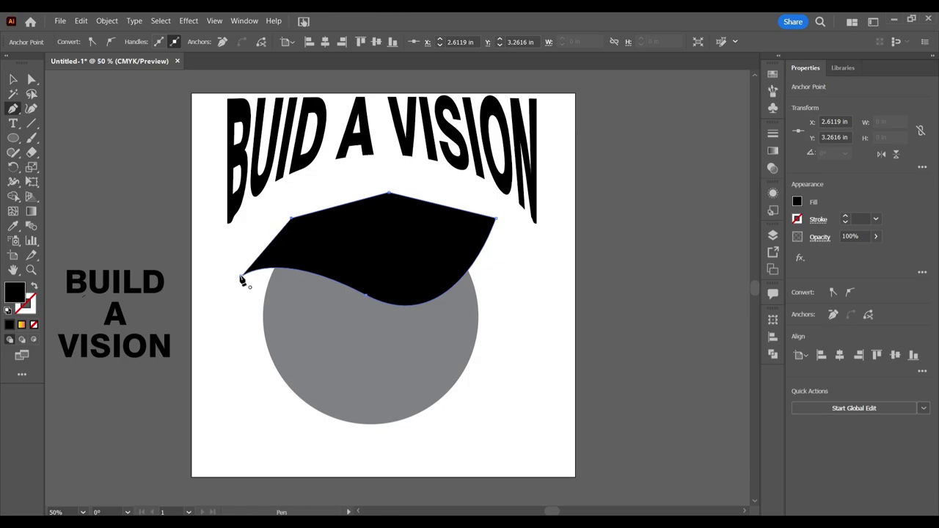
left_click(241, 278)
left_click(240, 401)
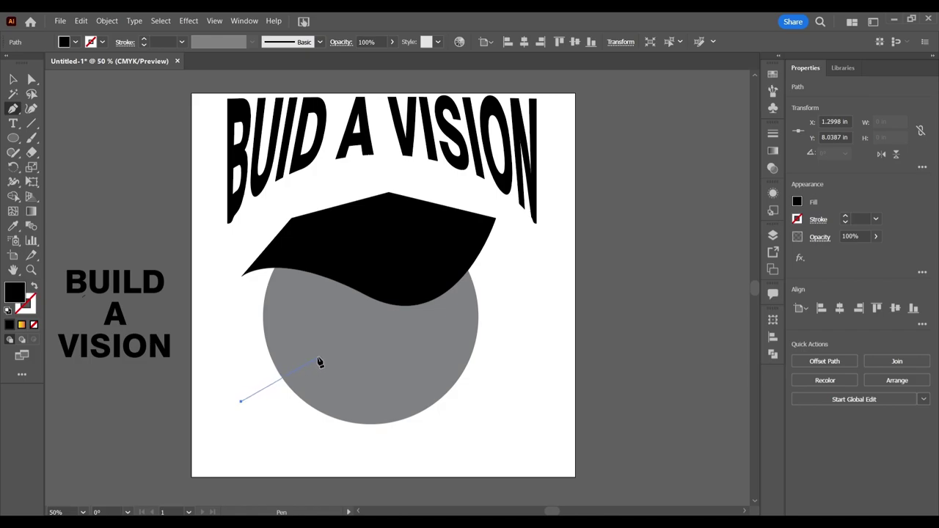
Start the lower black shape at the circle's left with a wavy, upward-curving top edge
key("ctrl+z")
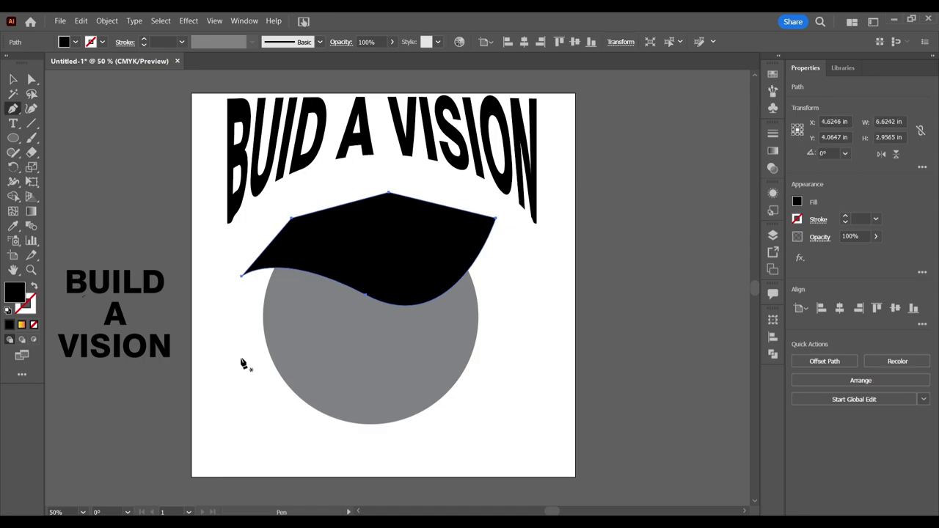
left_click(239, 360)
left_click(351, 345)
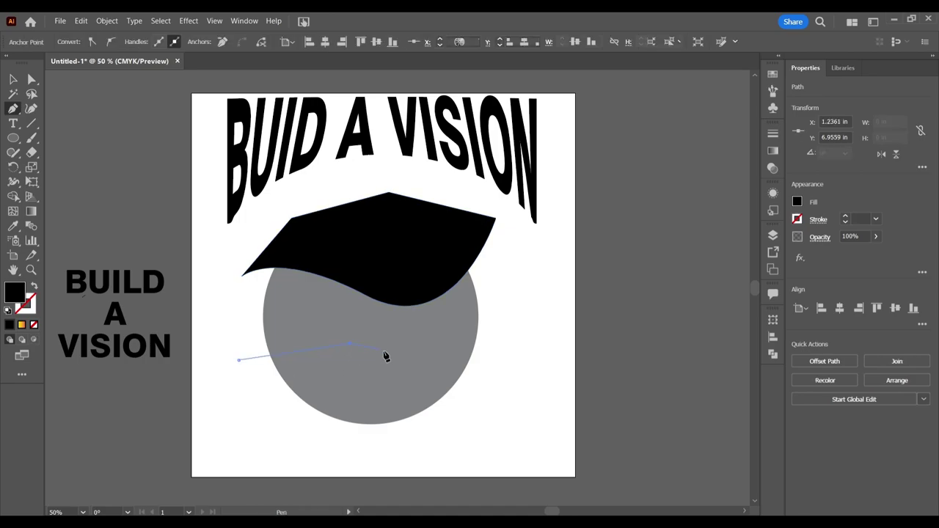
key("Escape")
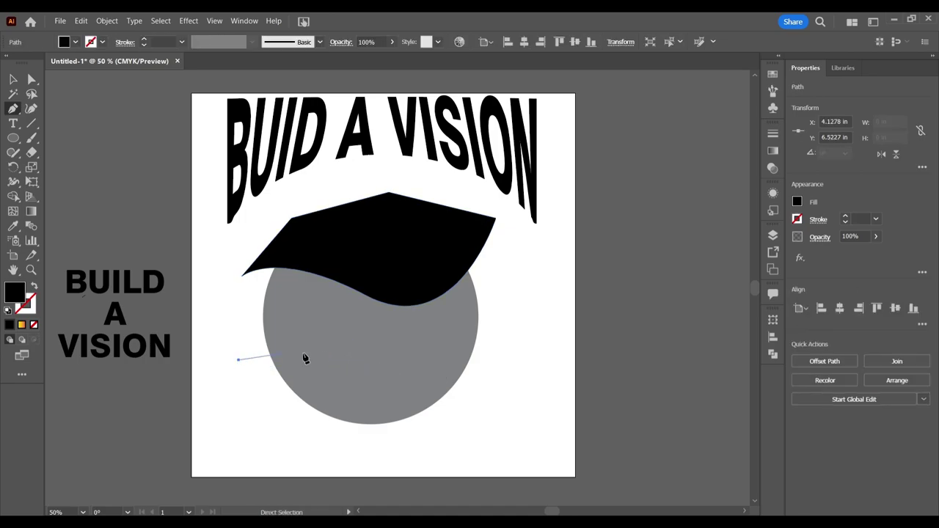
mouse_move(408, 355)
left_mouse_down()
mouse_move(502, 381)
mouse_move(477, 375)
left_mouse_up()
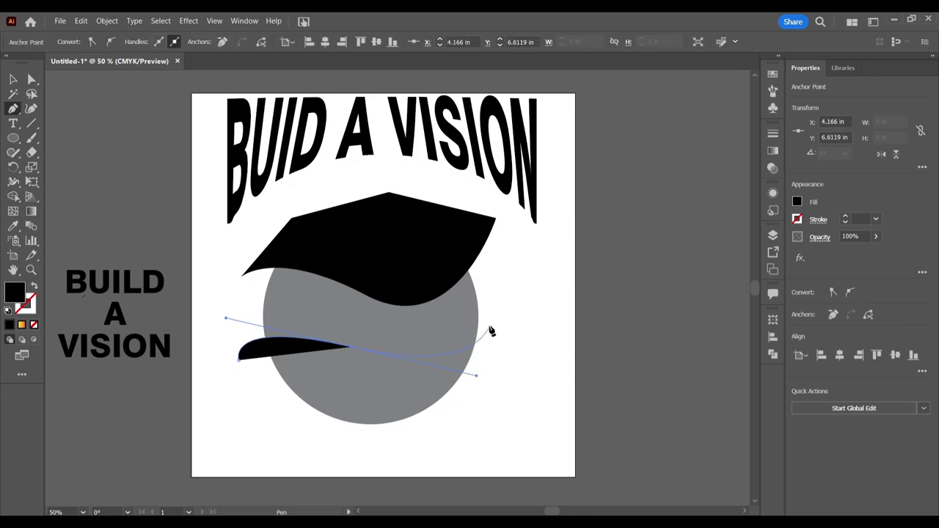
Extend the lower shape past the circle's bottom and close it at its start point
left_click_drag(489, 326, 496, 382)
left_click(498, 403)
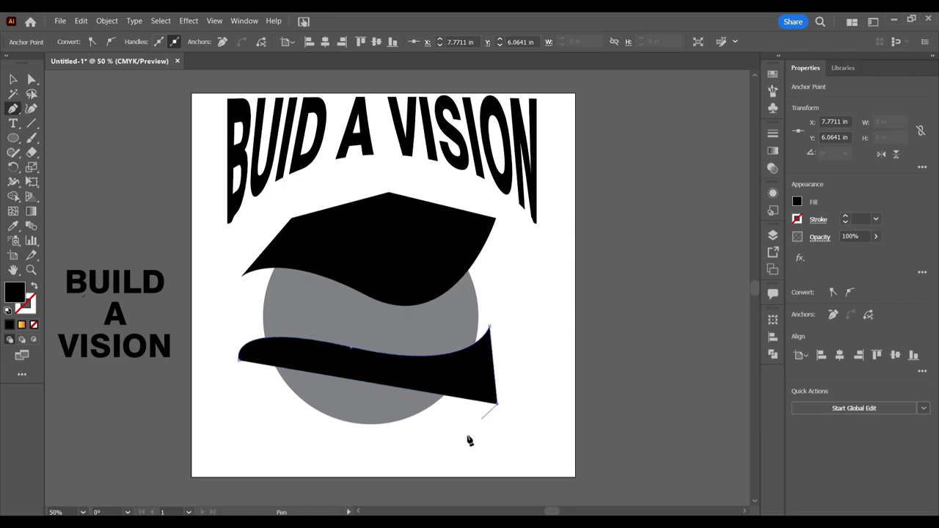
left_click(325, 454)
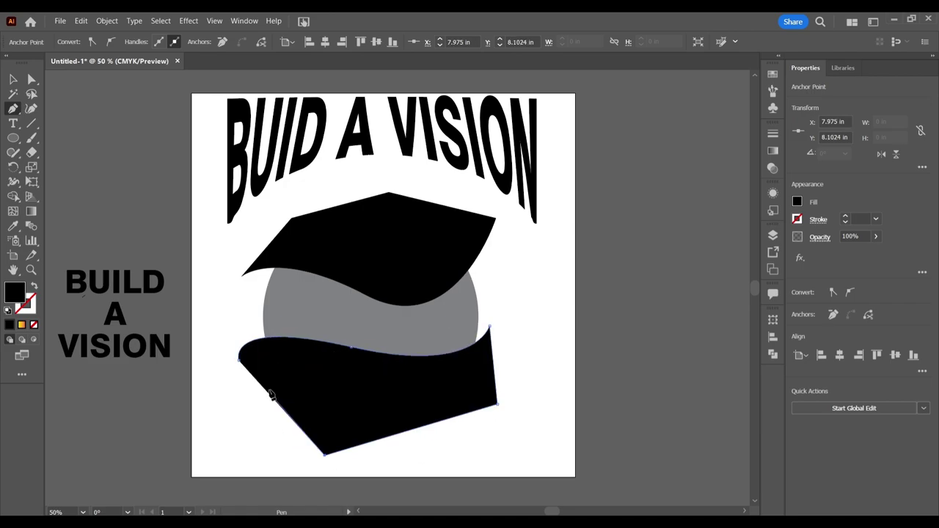
left_click(238, 359)
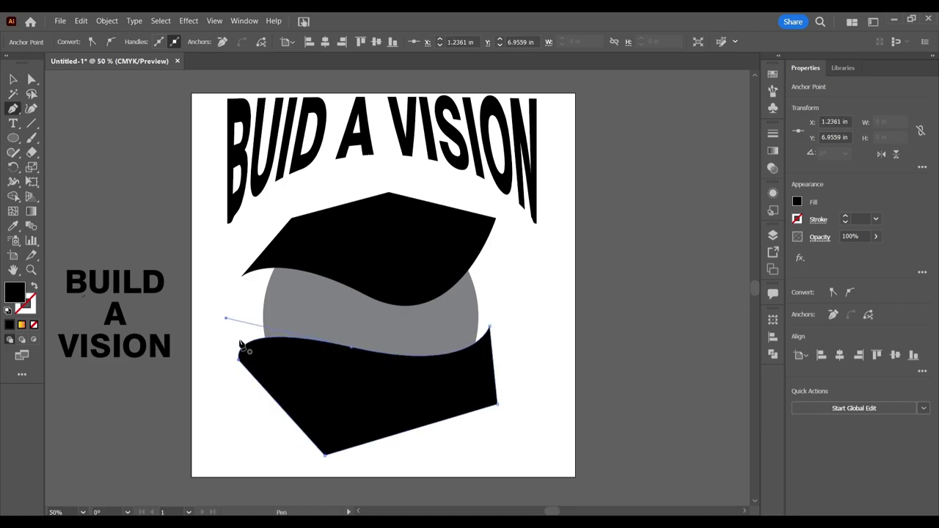
left_click(15, 79)
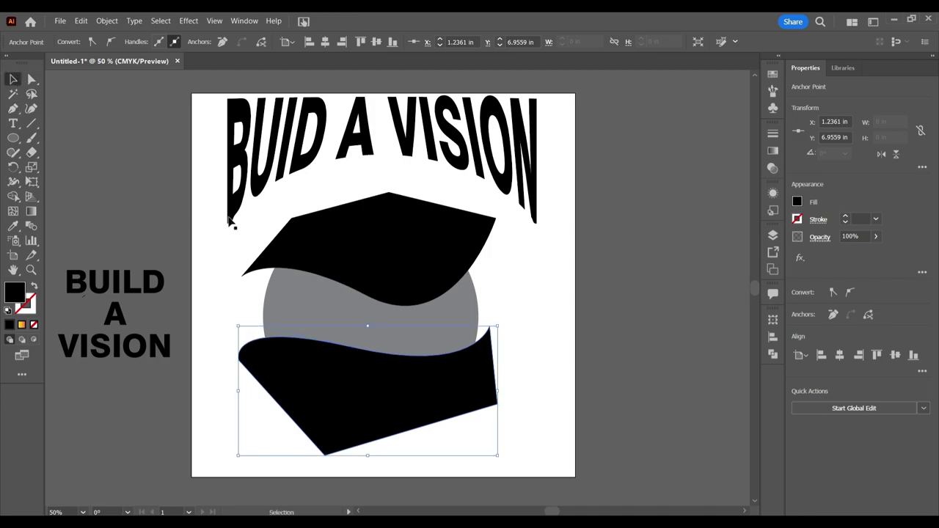
Split the circle and both black shapes into pieces with Pathfinder Divide
left_click_drag(251, 226, 471, 458)
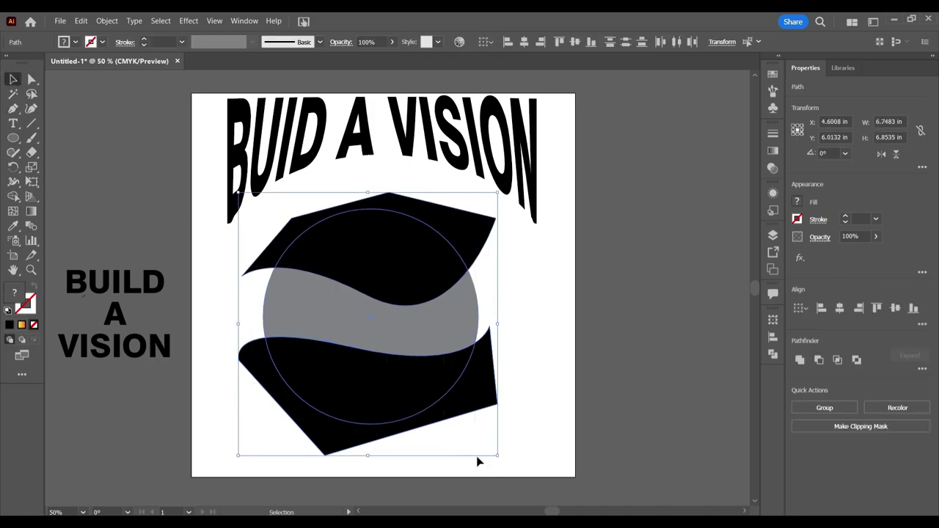
left_click(774, 357)
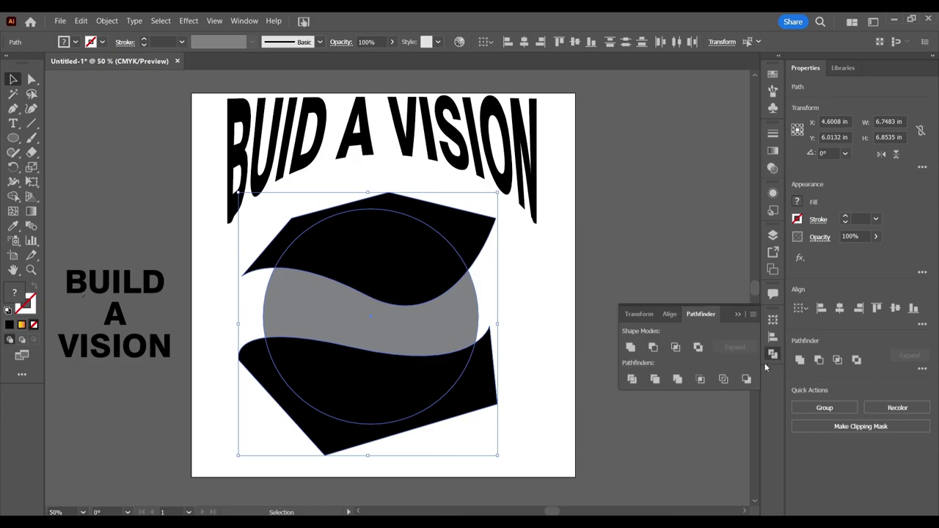
left_click(633, 379)
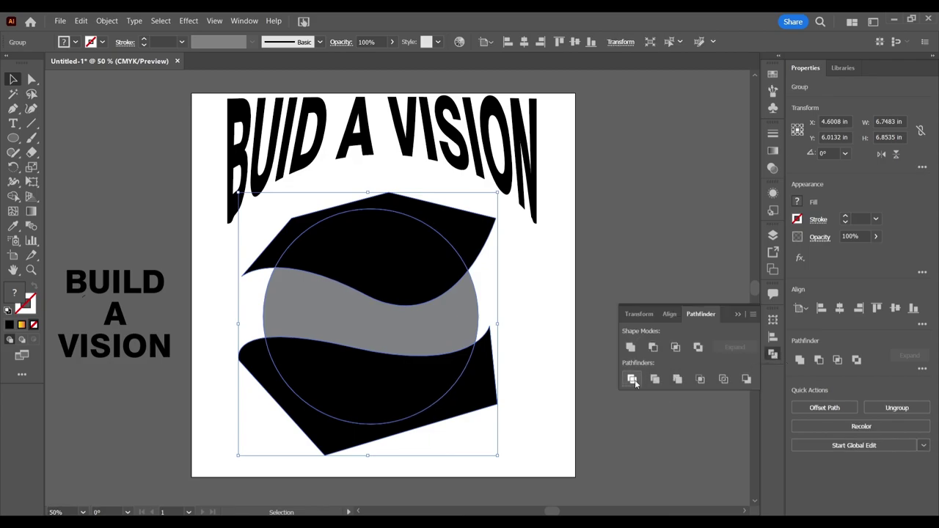
left_click(565, 273)
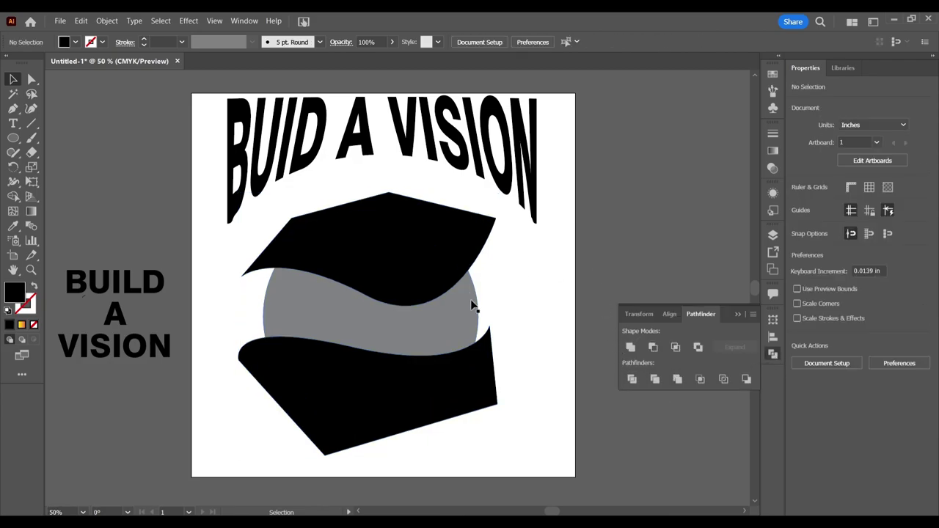
left_click(379, 230)
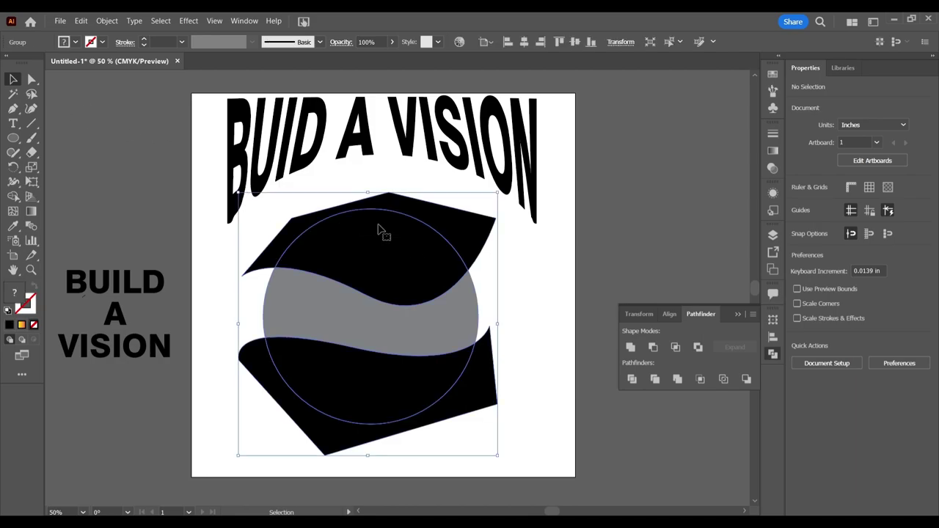
left_click(521, 256)
left_click(398, 283)
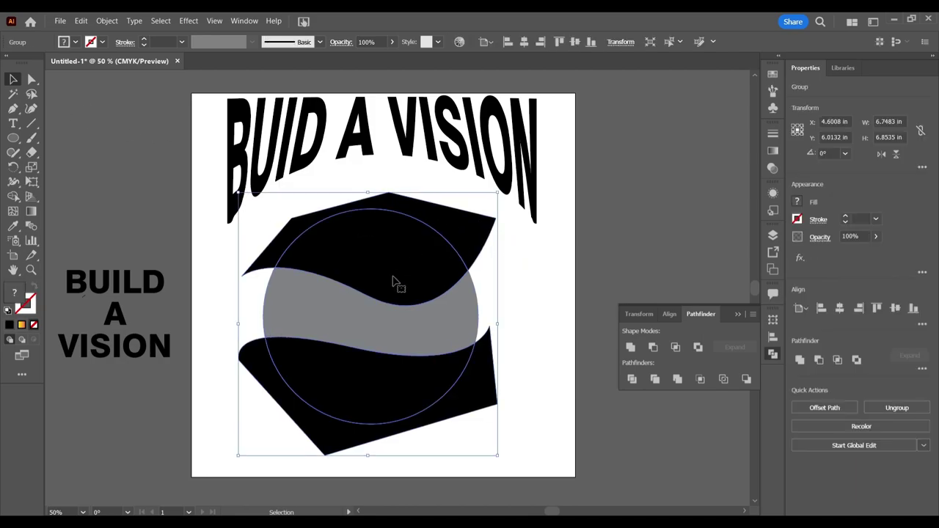
Ungroup the divided pieces
right_click(391, 278)
left_click(744, 310)
left_click(744, 309)
right_click(403, 258)
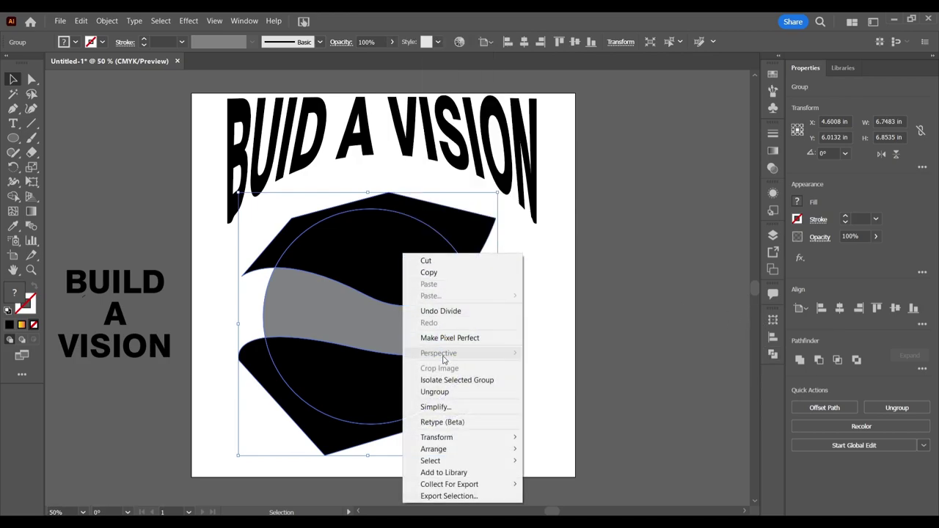
left_click(435, 398)
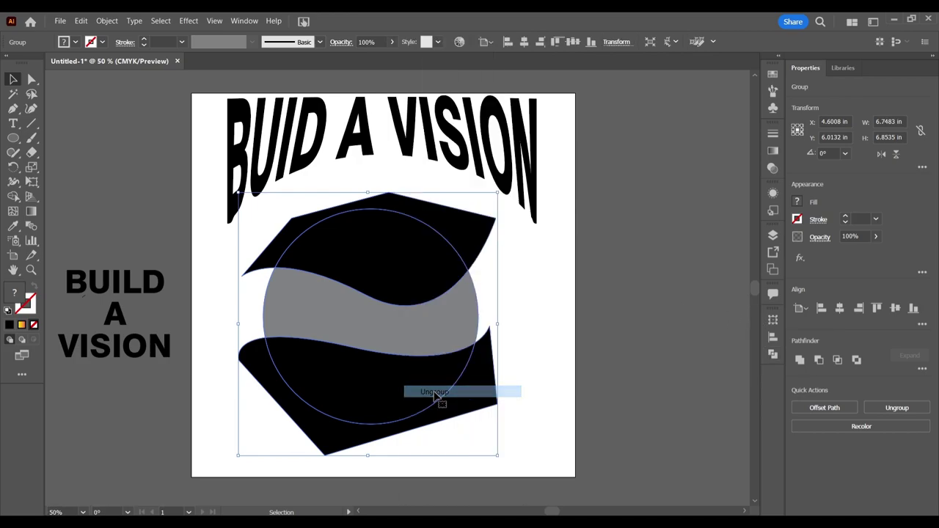
left_click(538, 335)
Delete the black pieces above and below the circle, leaving the round emblem selected
left_click(485, 237)
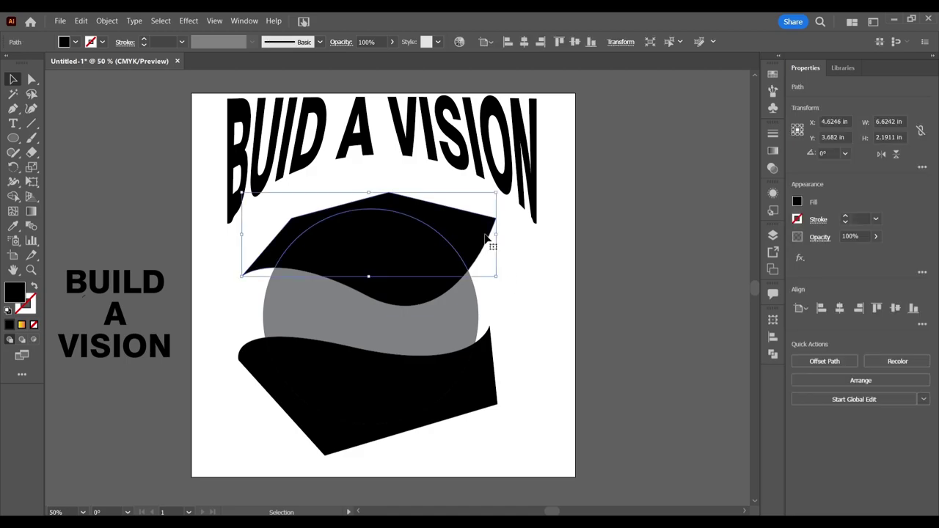
key("Delete")
left_click(350, 435)
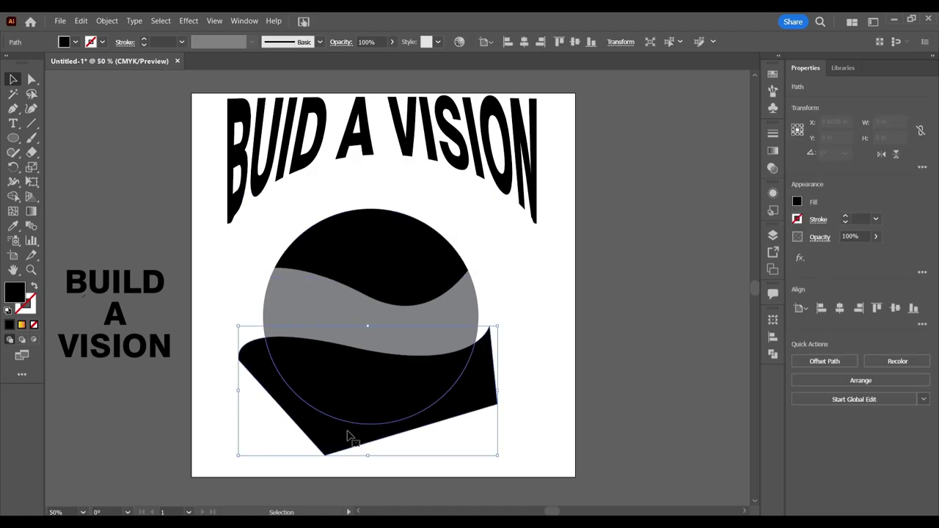
key("Delete")
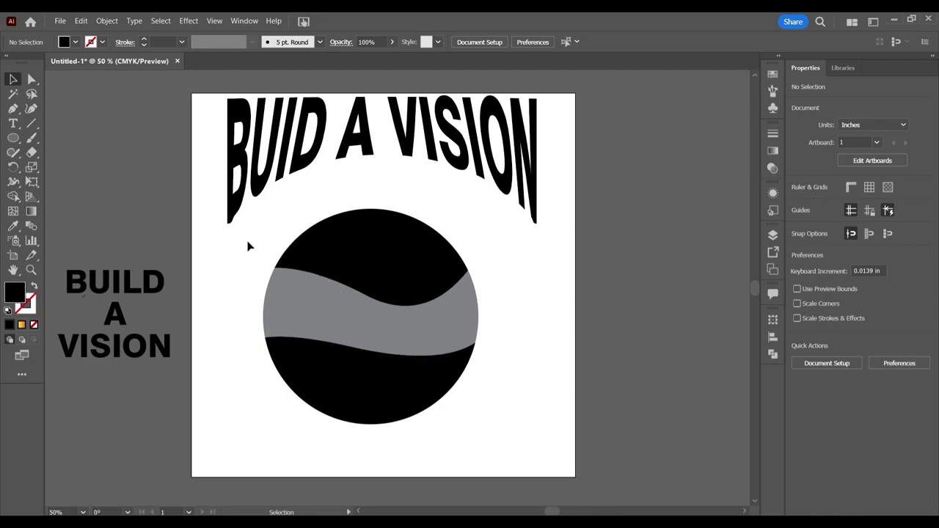
left_click_drag(260, 227, 510, 421)
Arrange the side text with BUILD directly above 'A VISION' on one line
left_click(258, 356)
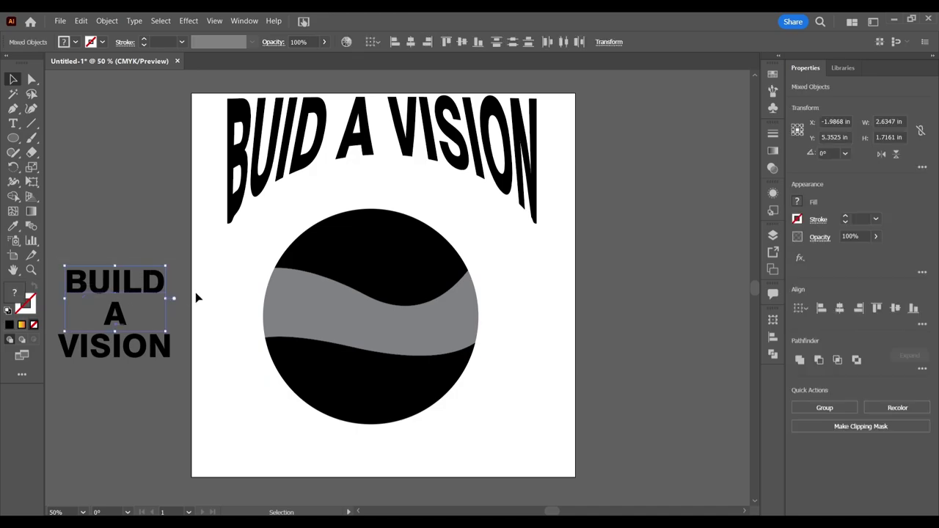
left_click(108, 284)
left_click_drag(155, 288, 222, 273)
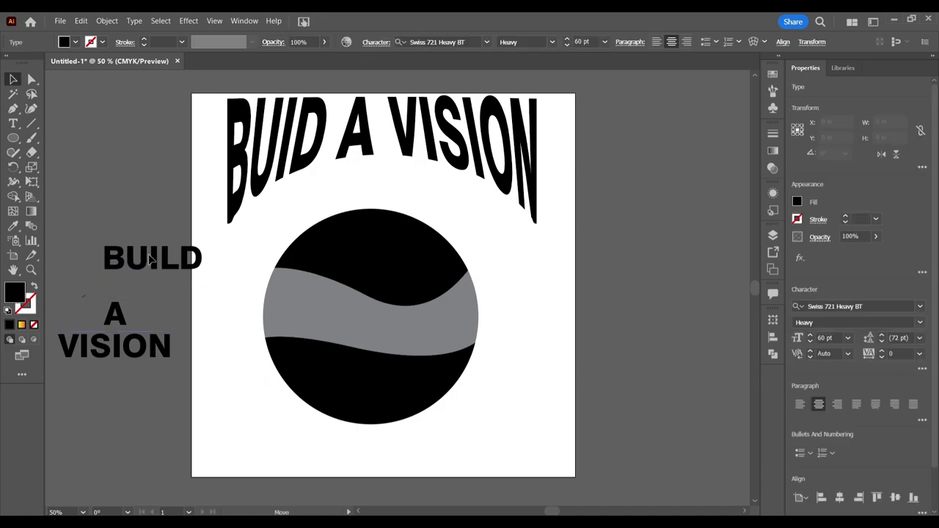
left_click_drag(115, 345, 180, 352)
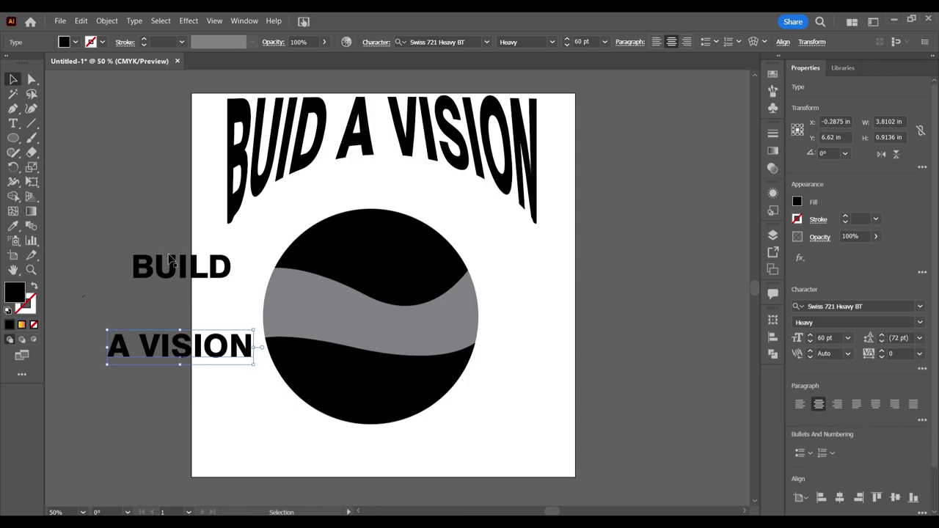
left_click_drag(133, 260, 130, 303)
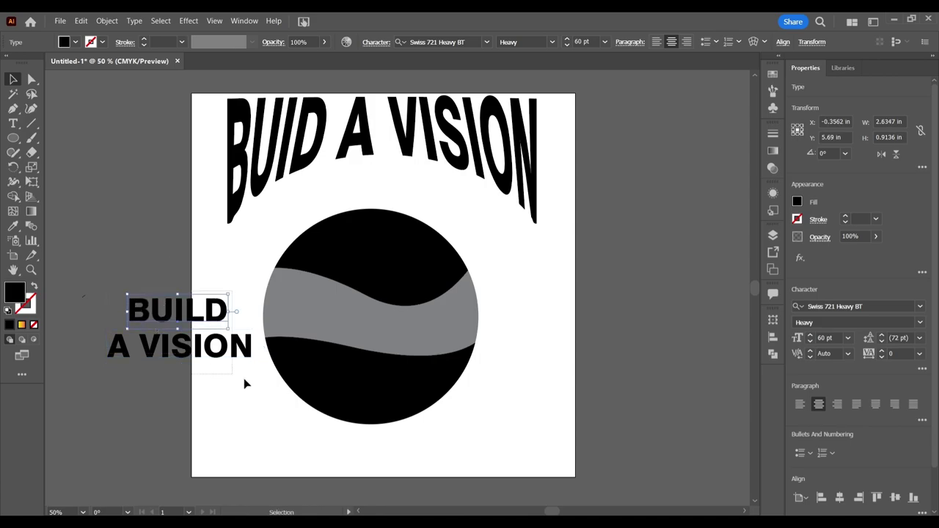
Expand BUILD and A VISION into outline shapes, keeping Object and Fill checked
left_click(238, 346, "shift")
left_click(106, 21)
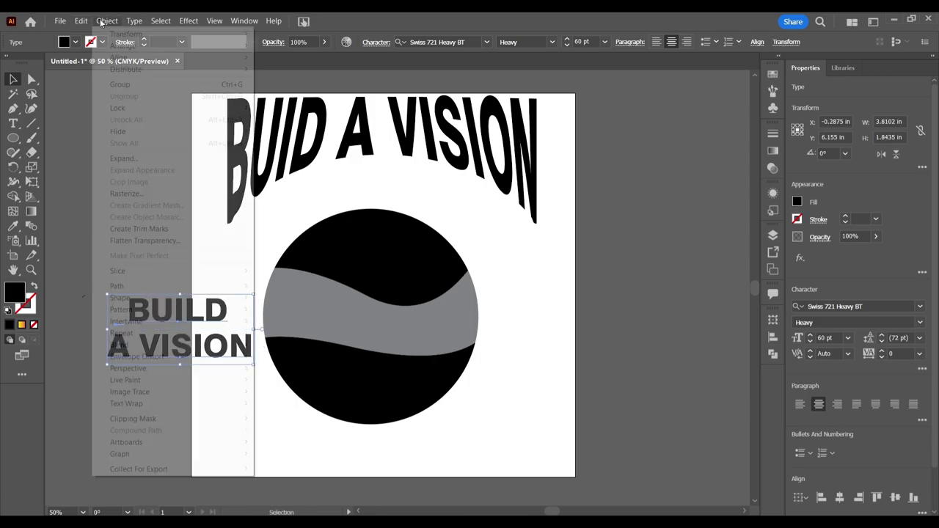
left_click(124, 157)
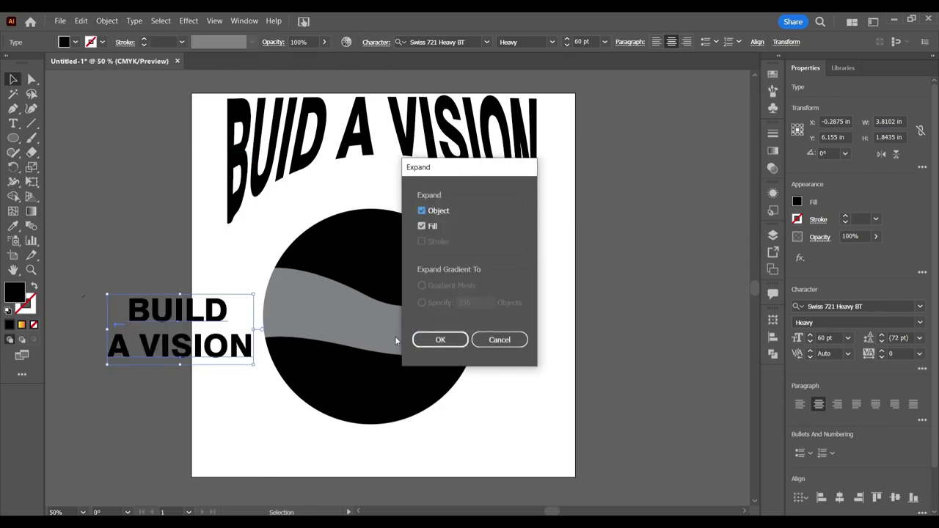
left_click(422, 339)
left_click(119, 251)
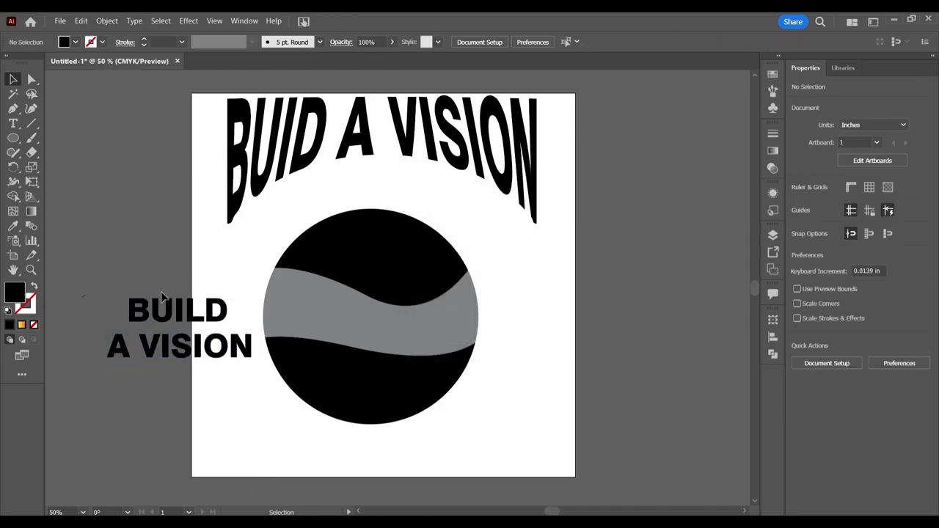
Warp BUILD into the circle's top black section using Envelope Distort > Make with Top Object
left_click_drag(163, 296, 190, 267)
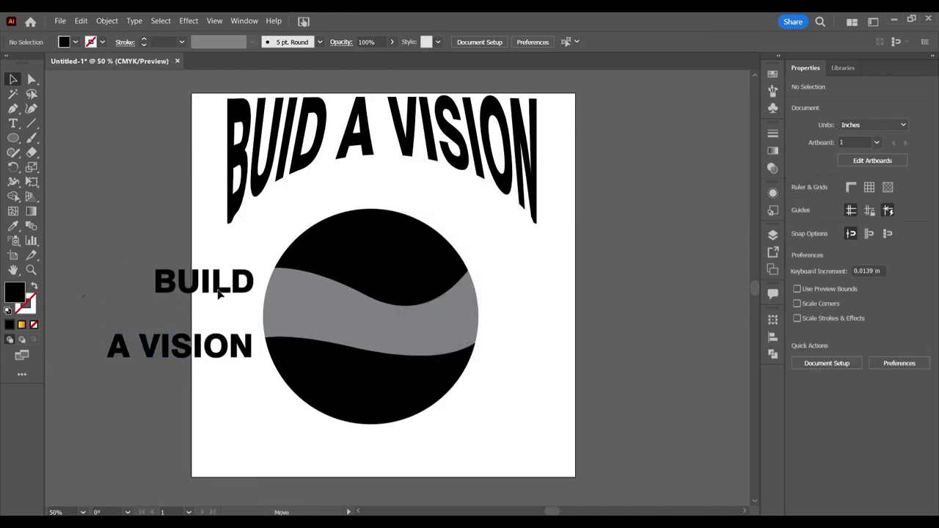
left_click(350, 280, "shift")
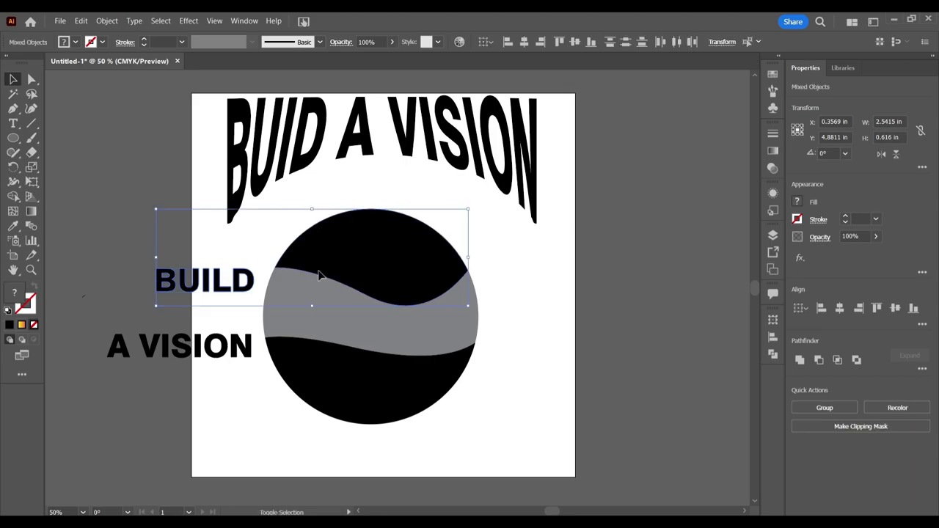
left_click(106, 21)
mouse_move(137, 357)
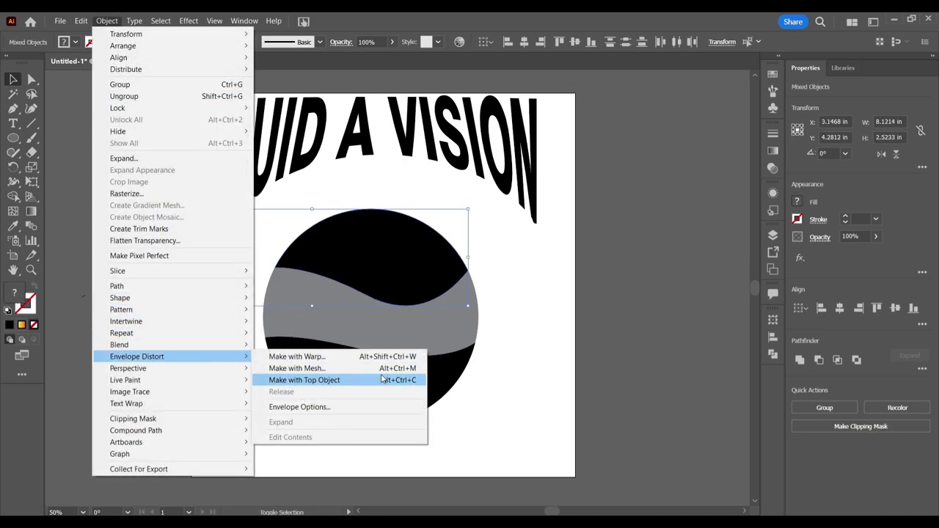
left_click(385, 379)
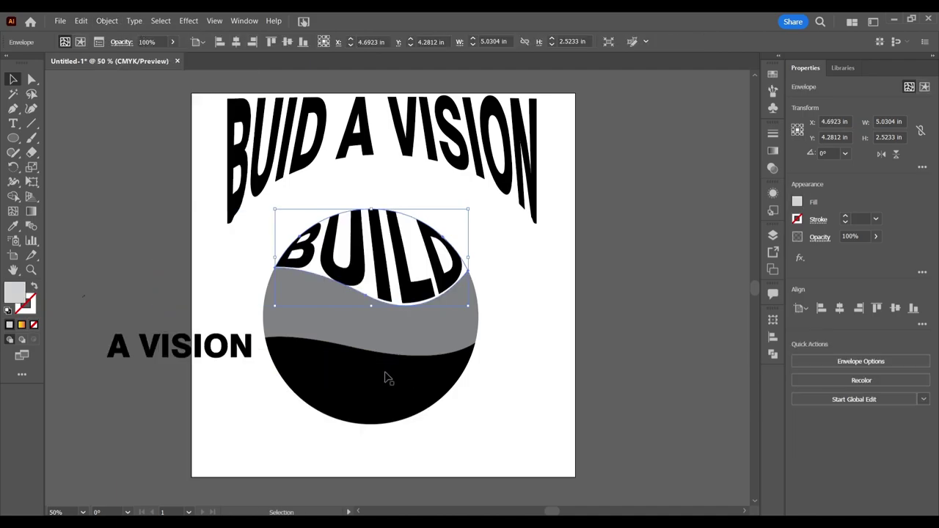
left_click(217, 277)
left_click(199, 354)
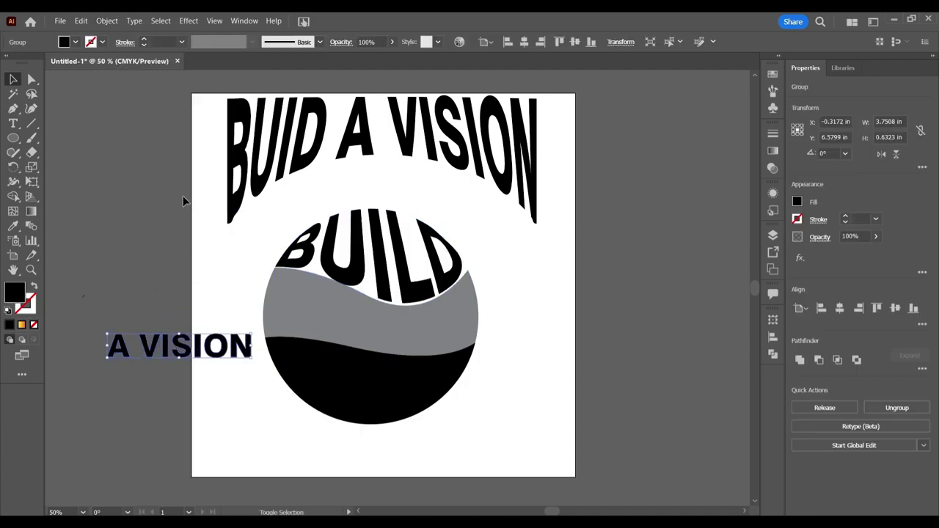
Envelope-distort A VISION into the grey wavy band across the circle's middle
left_click(347, 310, "shift")
left_click(106, 20)
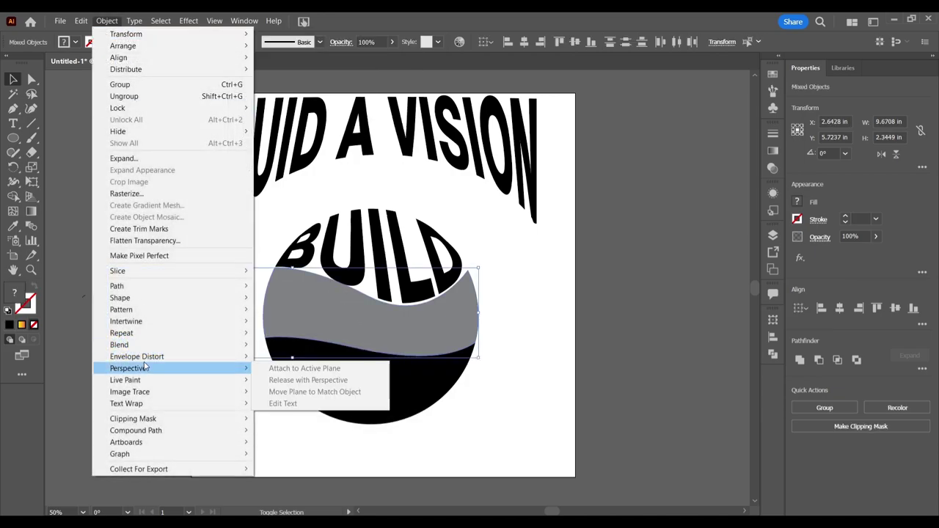
mouse_move(137, 356)
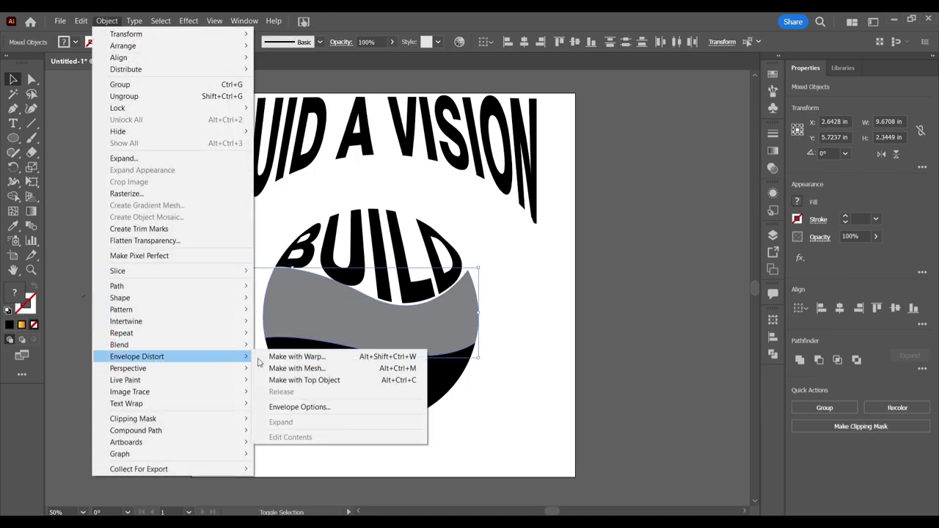
left_click(301, 380)
left_click(218, 392)
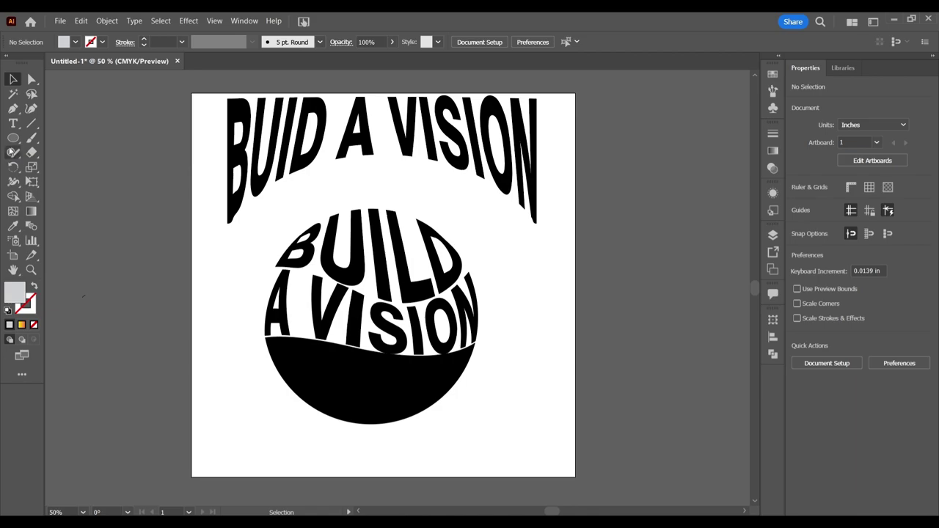
left_click(13, 123)
Add the text HUBA CH left of the circle and stretch it taller
left_click(142, 383)
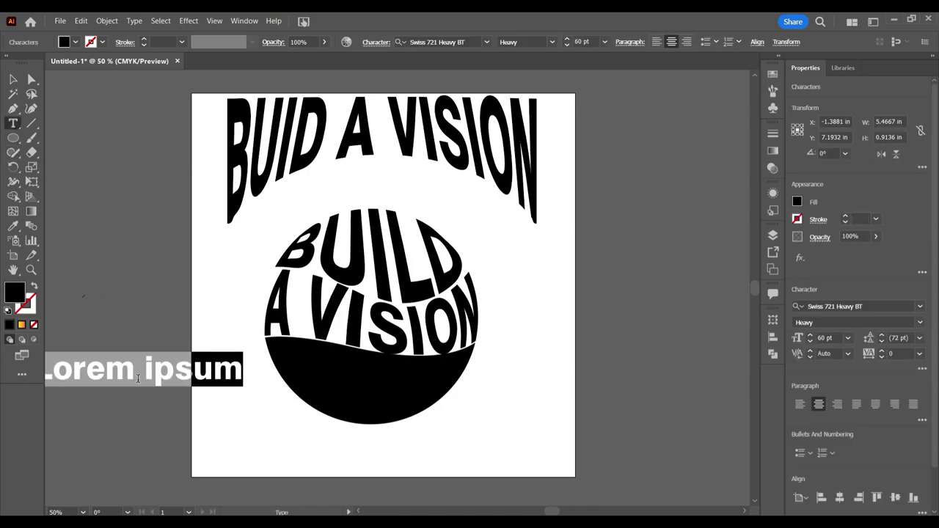
type("HU")
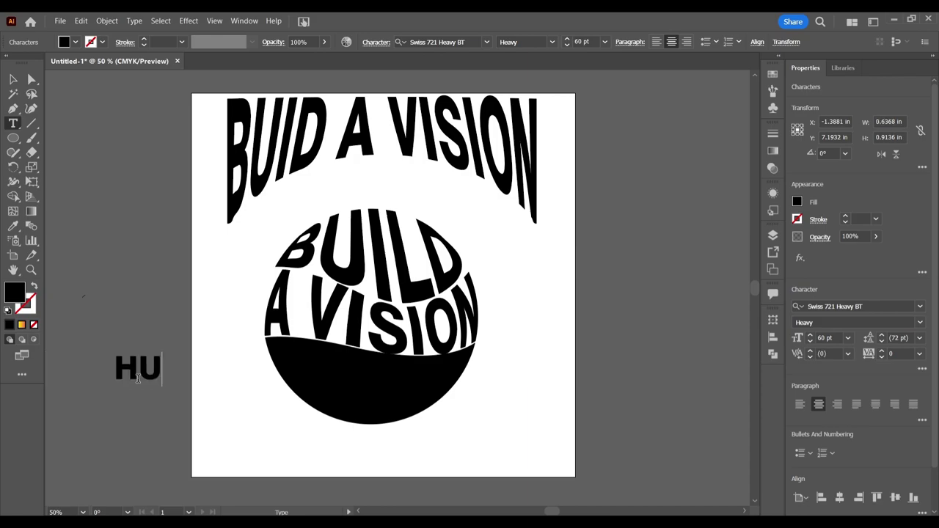
type("BA C")
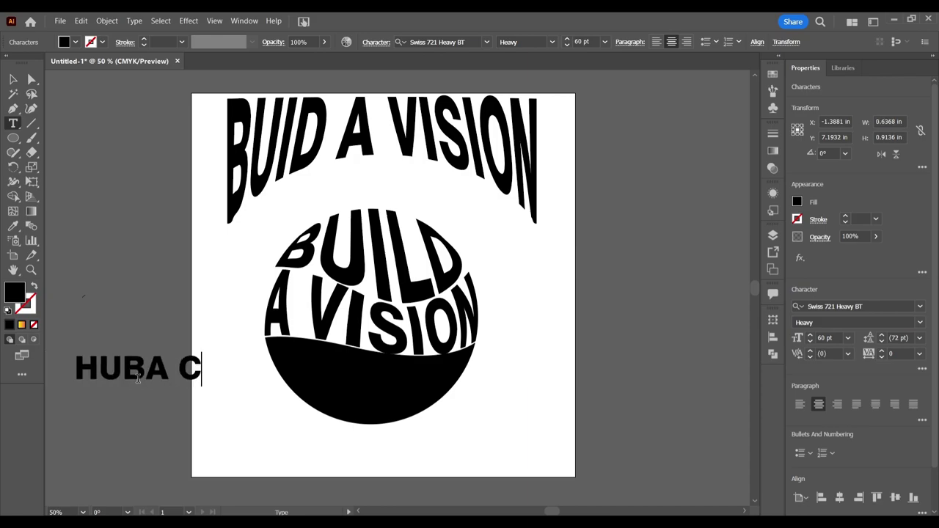
type("H")
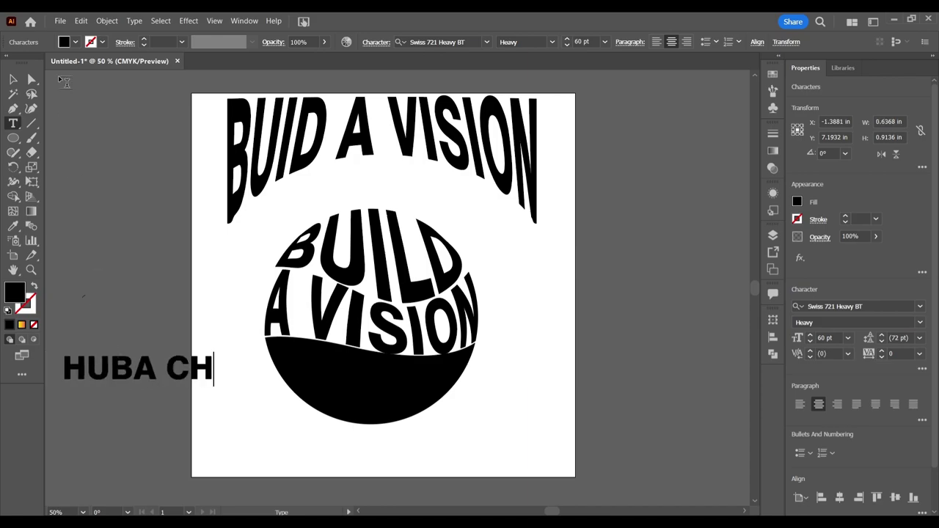
left_click(13, 79)
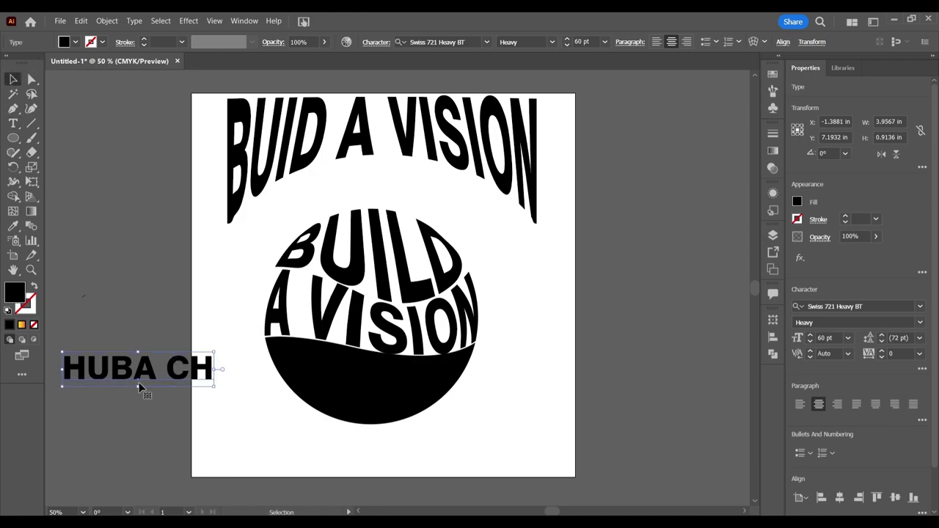
left_click_drag(140, 390, 138, 405)
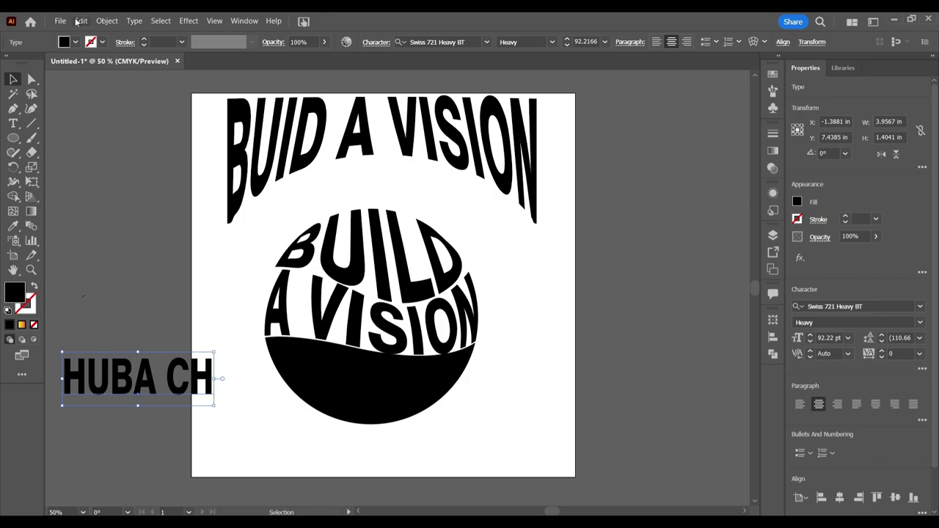
Expand HUBA CH and warp it into the circle's bottom black section with Make with Top Object
left_click(106, 20)
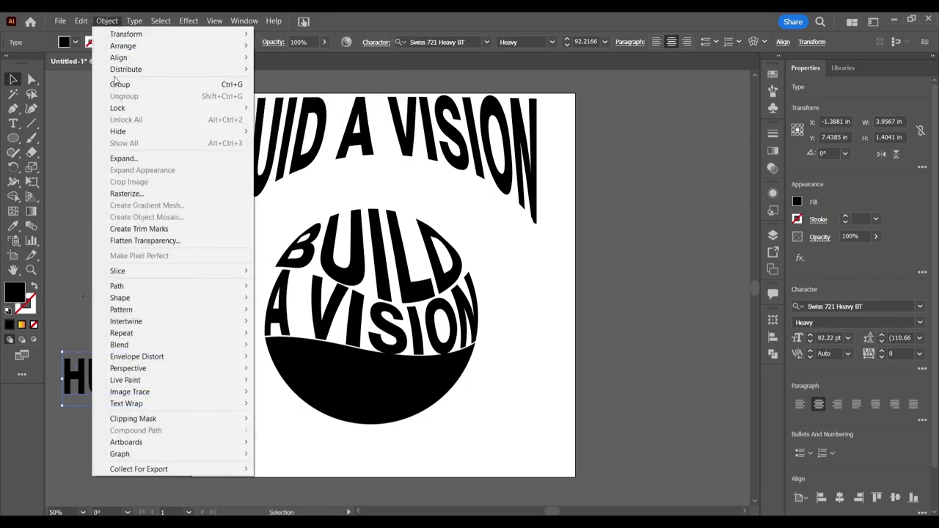
left_click(139, 163)
left_click(439, 339)
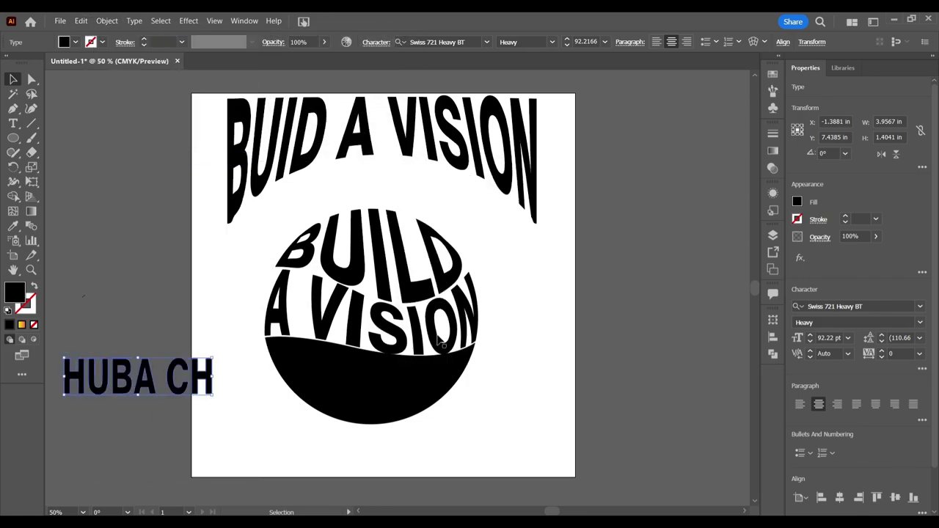
left_click(359, 398, "shift")
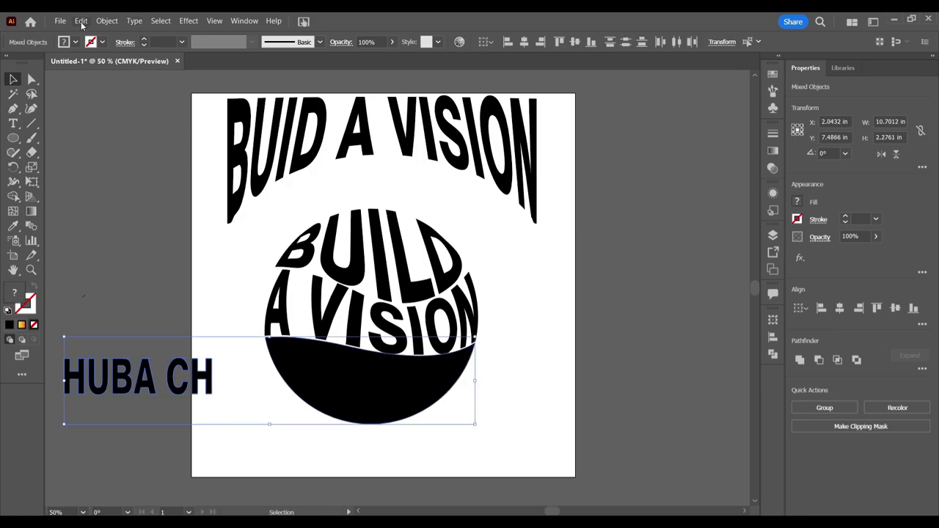
left_click(107, 20)
mouse_move(136, 357)
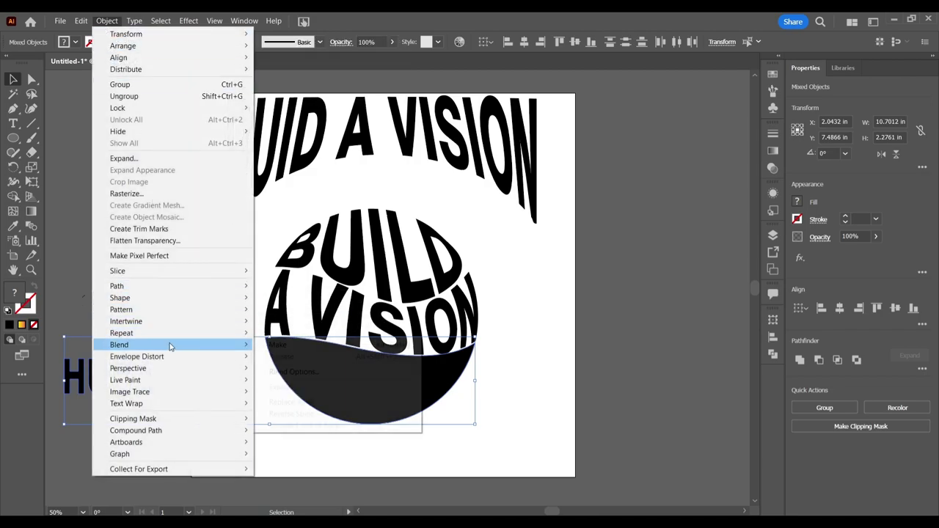
left_click(301, 383)
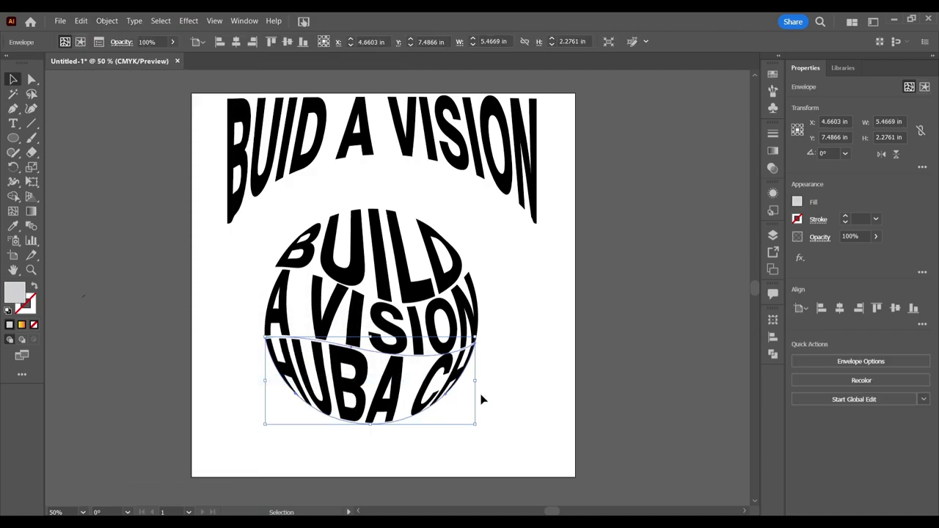
left_click(537, 344)
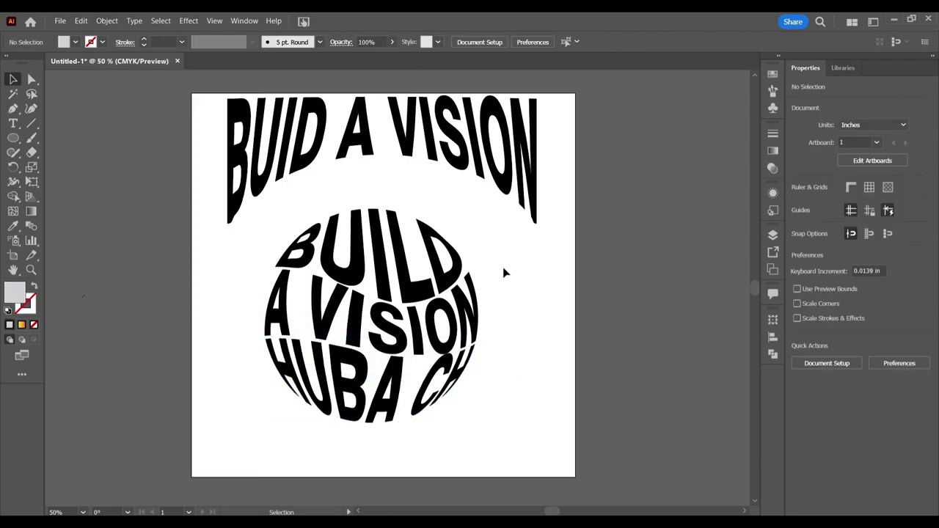
Marquee-select the arched BUID A VISION headline and the lettered circle together
scroll(504, 273, "up", 1)
scroll(504, 273, "up", 2)
scroll(503, 273, "up", 1)
scroll(503, 272, "down", 2)
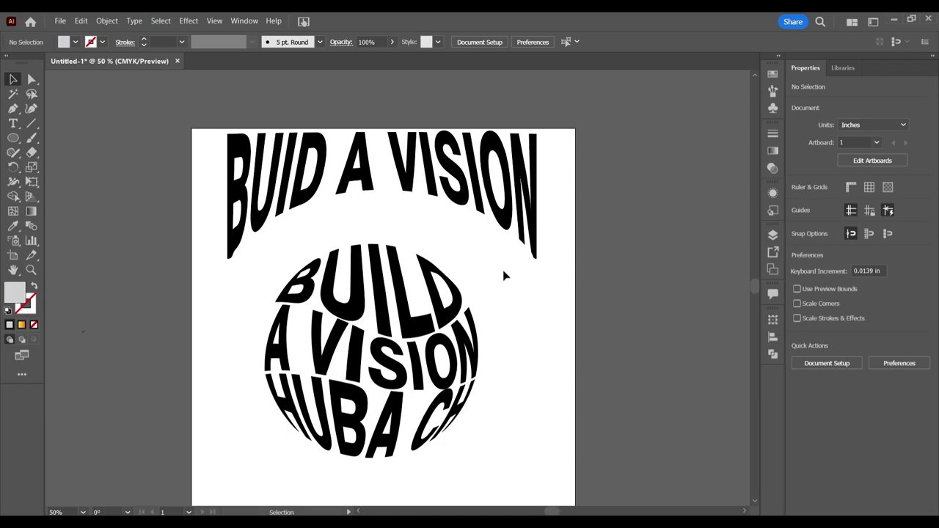
scroll(504, 276, "down", 1)
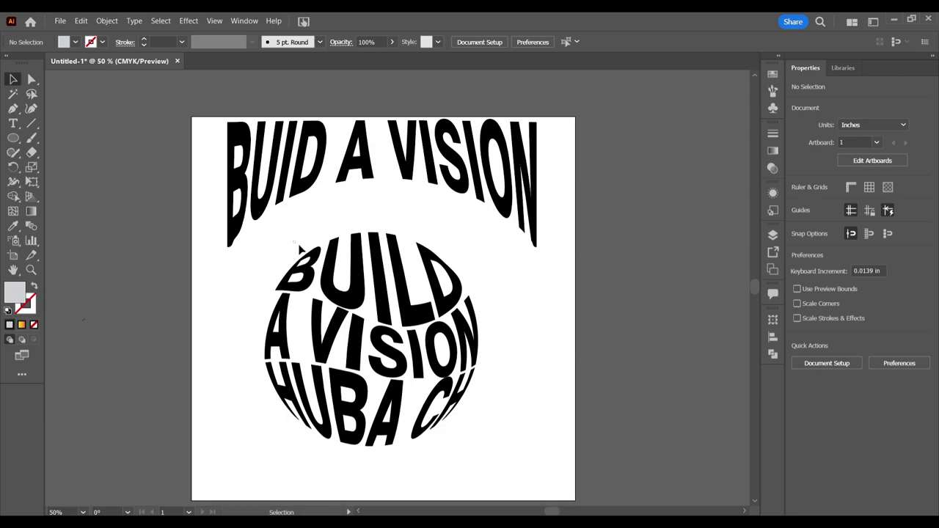
left_click_drag(298, 247, 529, 433)
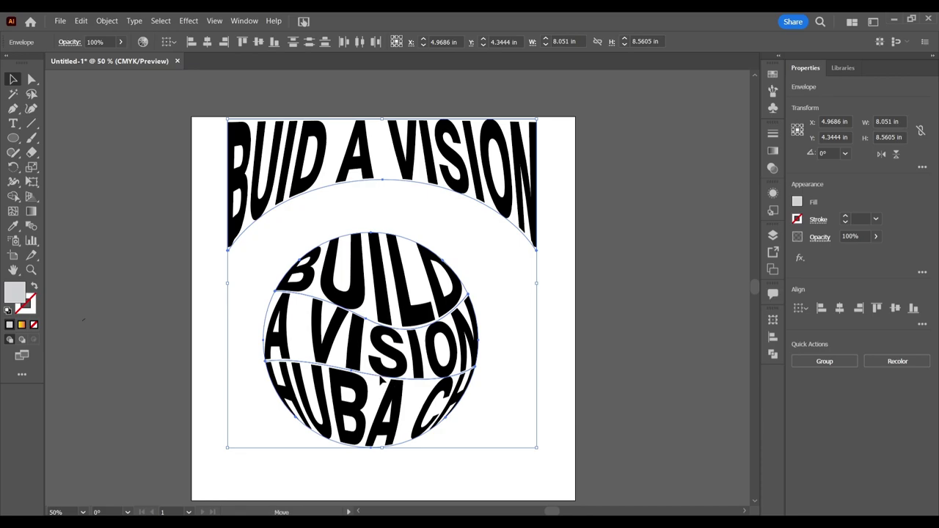